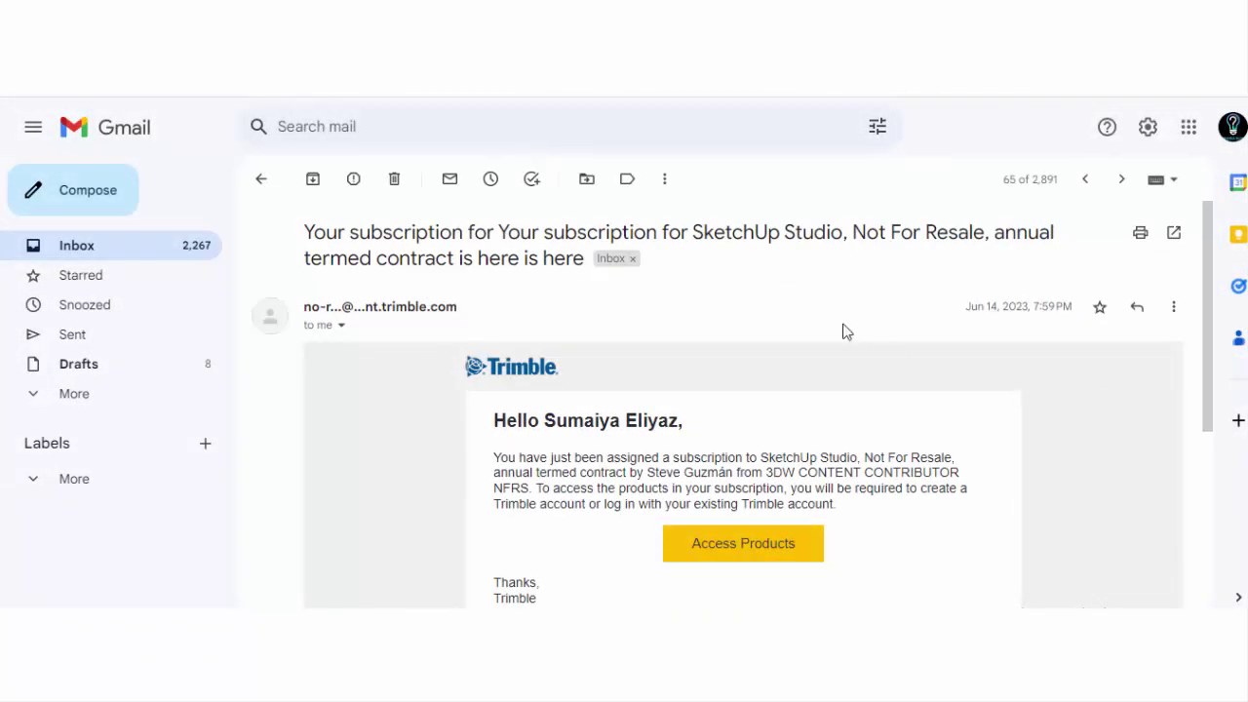
- Zoom the DIALux evo 3D view in on the ground-floor layout
{"action": "scroll", "coordinate": [624, 331], "scroll_direction": "down", "scroll_amount": 2}
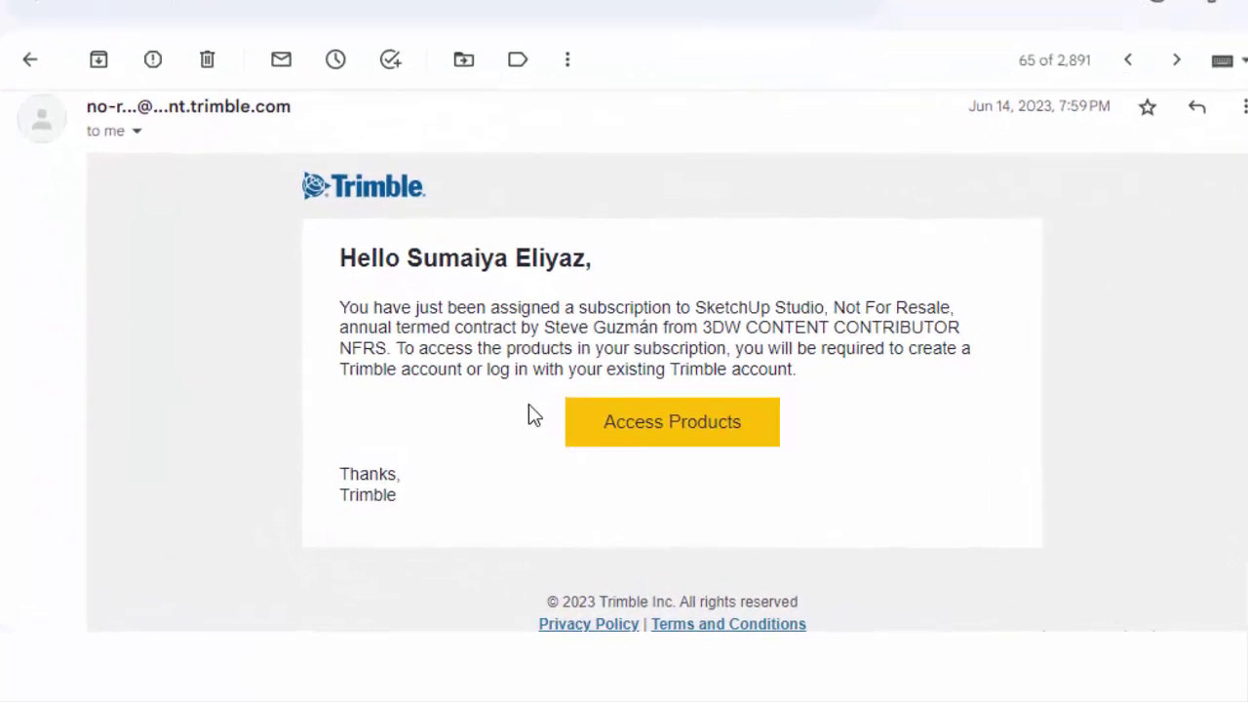
{"action": "scroll", "coordinate": [515, 408], "scroll_direction": "down", "scroll_amount": 2}
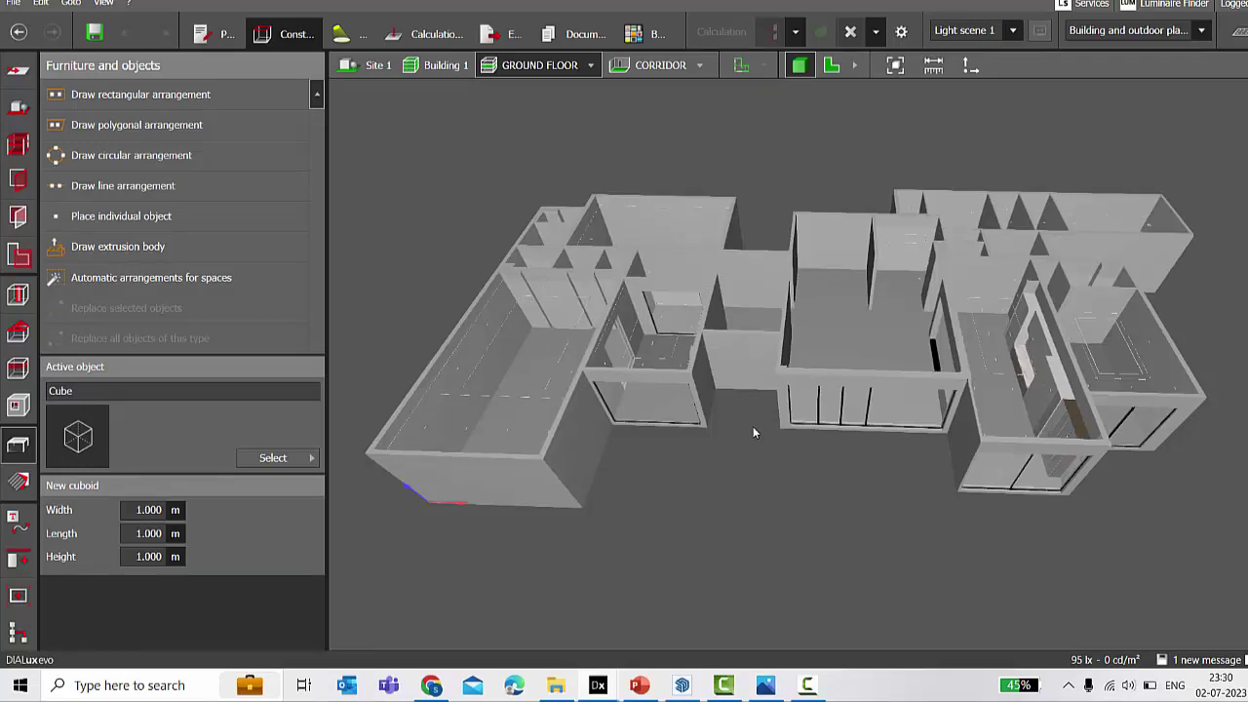
{"action": "left_click", "coordinate": [19, 145]}
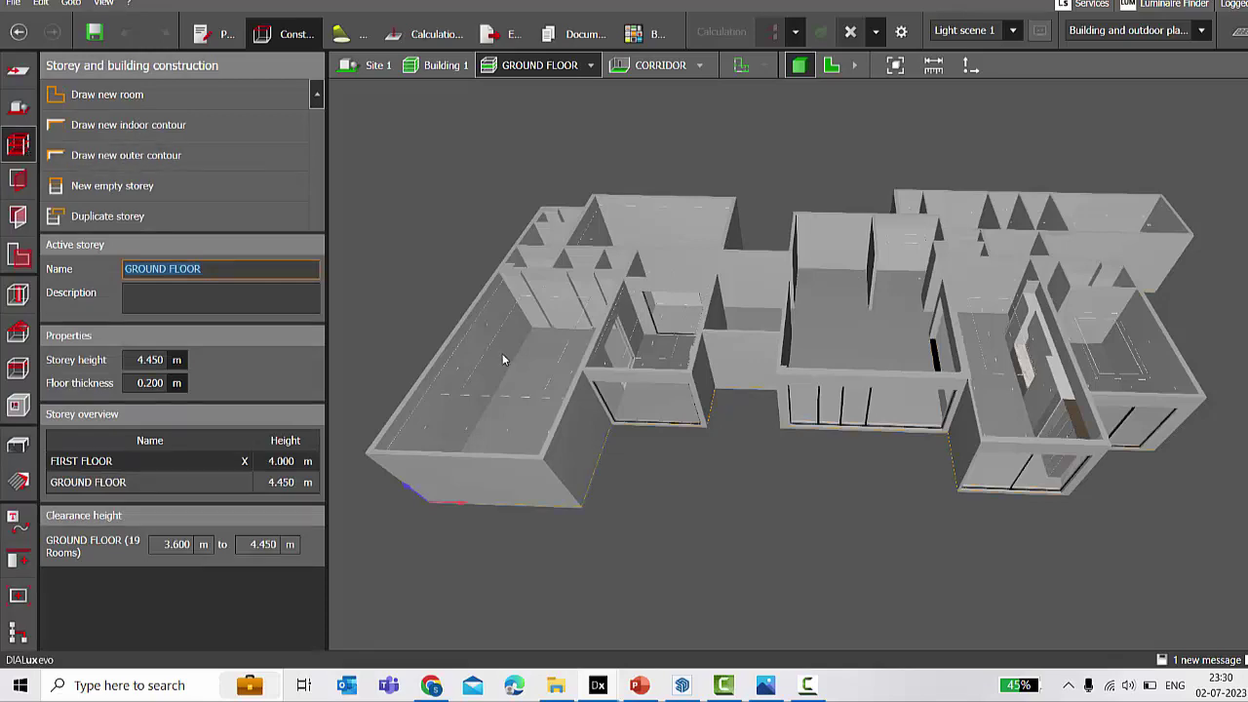
{"action": "right_click_drag", "start_coordinate": [821, 447], "coordinate": [860, 395]}
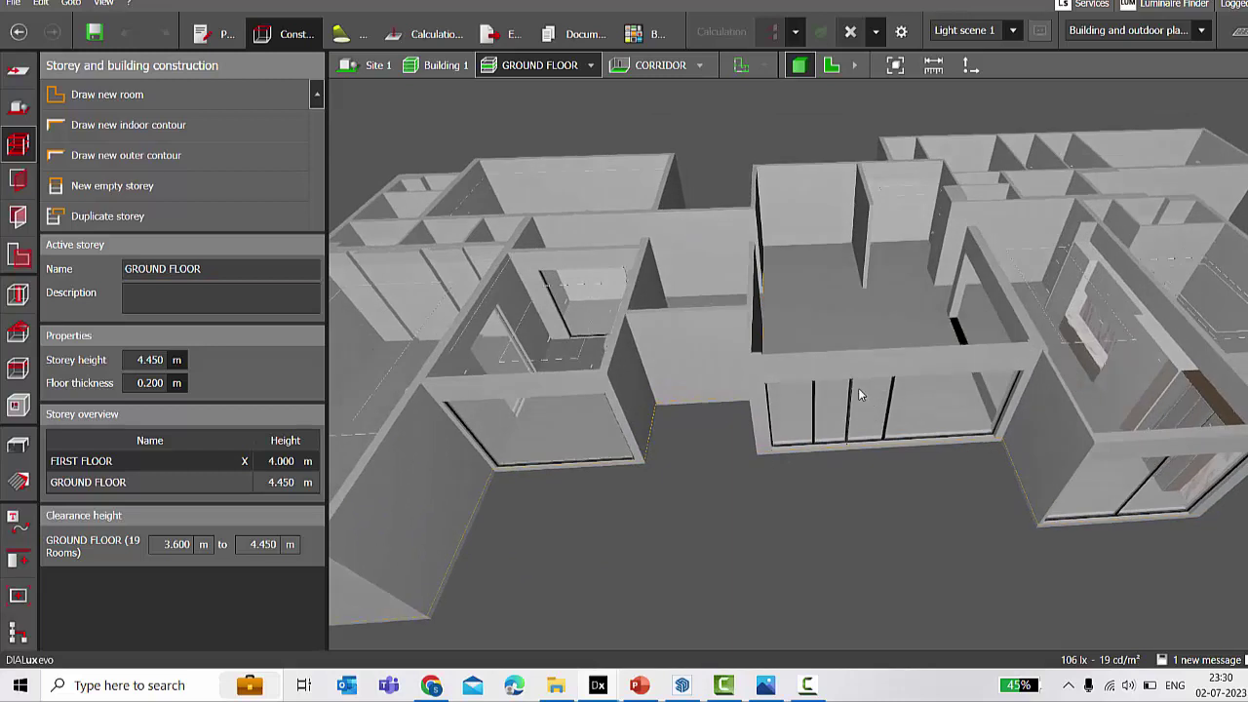
{"action": "left_click", "coordinate": [18, 445]}
{"action": "left_click", "coordinate": [308, 455]}
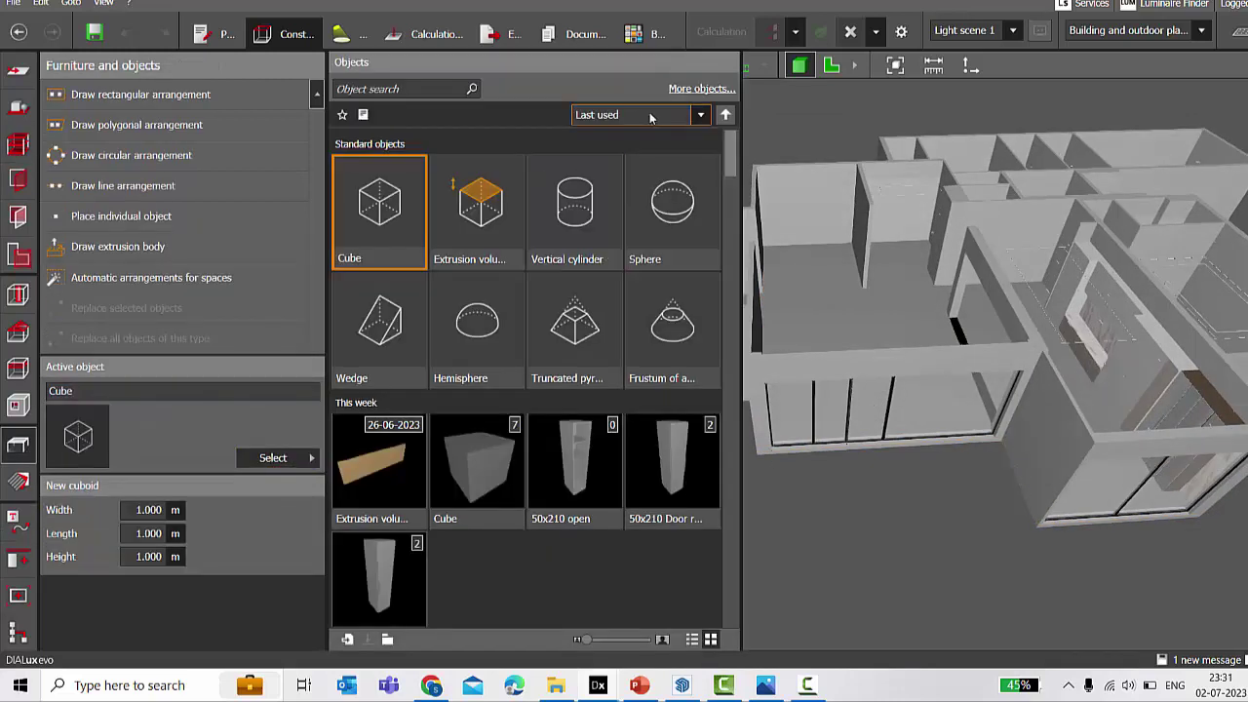
{"action": "left_click", "coordinate": [698, 90]}
{"action": "scroll", "coordinate": [566, 263], "scroll_direction": "down", "scroll_amount": 10}
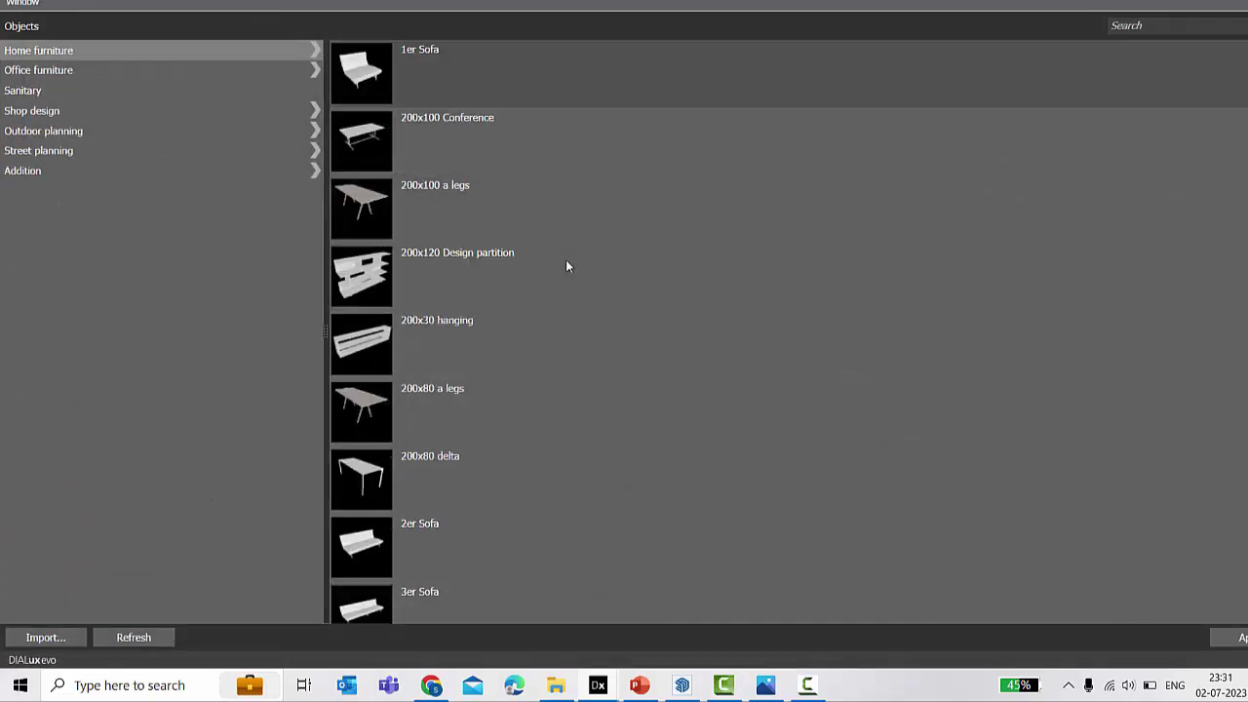
{"action": "key", "text": "Escape"}
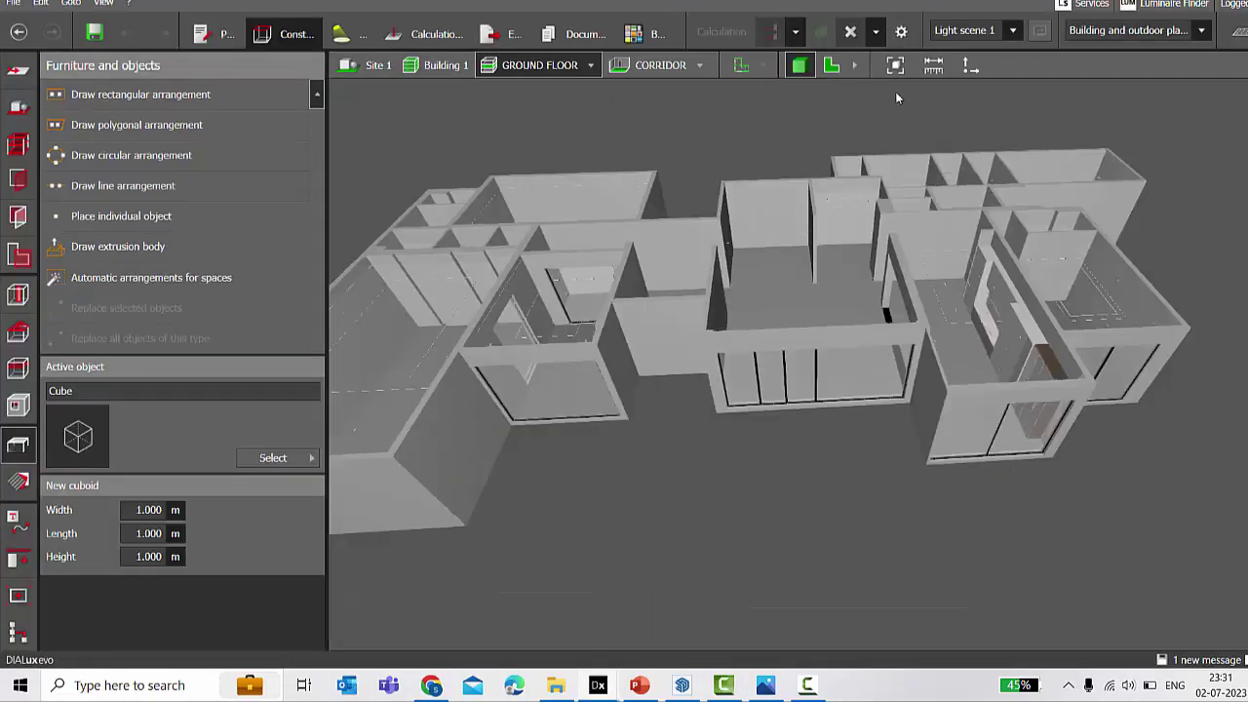
{"action": "left_click", "coordinate": [902, 68]}
{"action": "scroll", "coordinate": [860, 445], "scroll_direction": "up", "scroll_amount": 5}
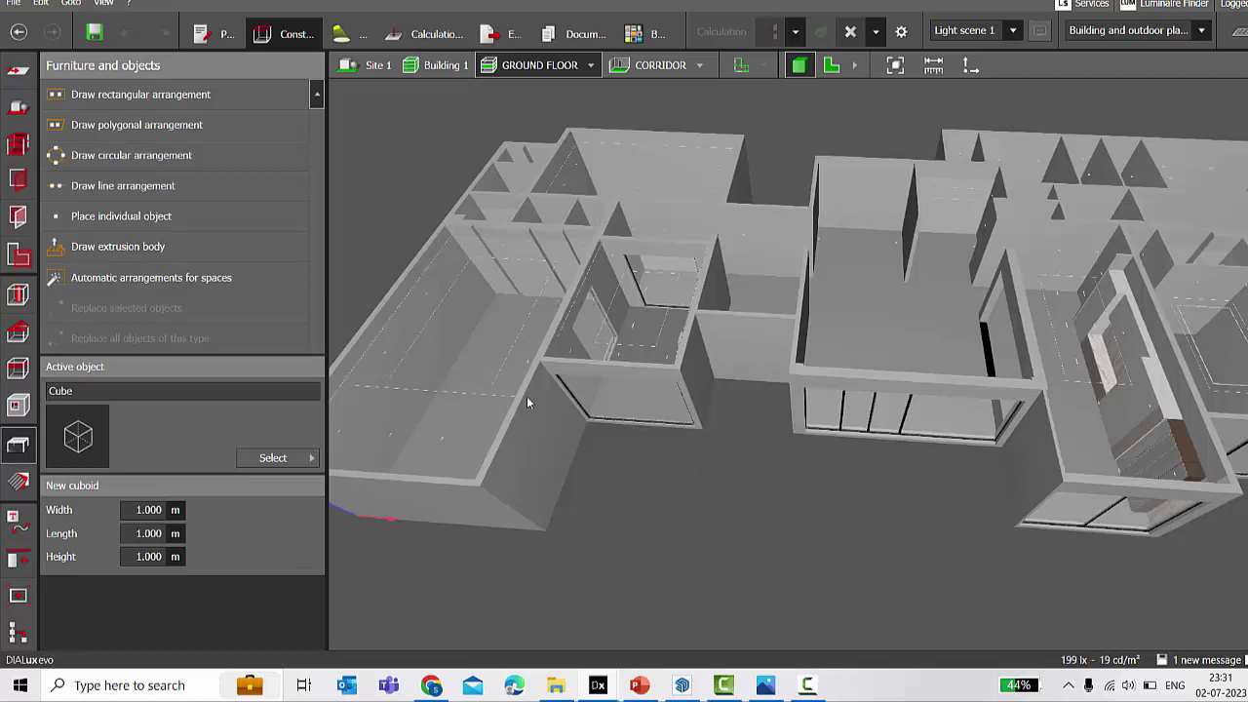
- Zoom into the empty ground-floor room and orbit to look down into it
{"action": "scroll", "coordinate": [622, 336], "scroll_direction": "up", "scroll_amount": 5}
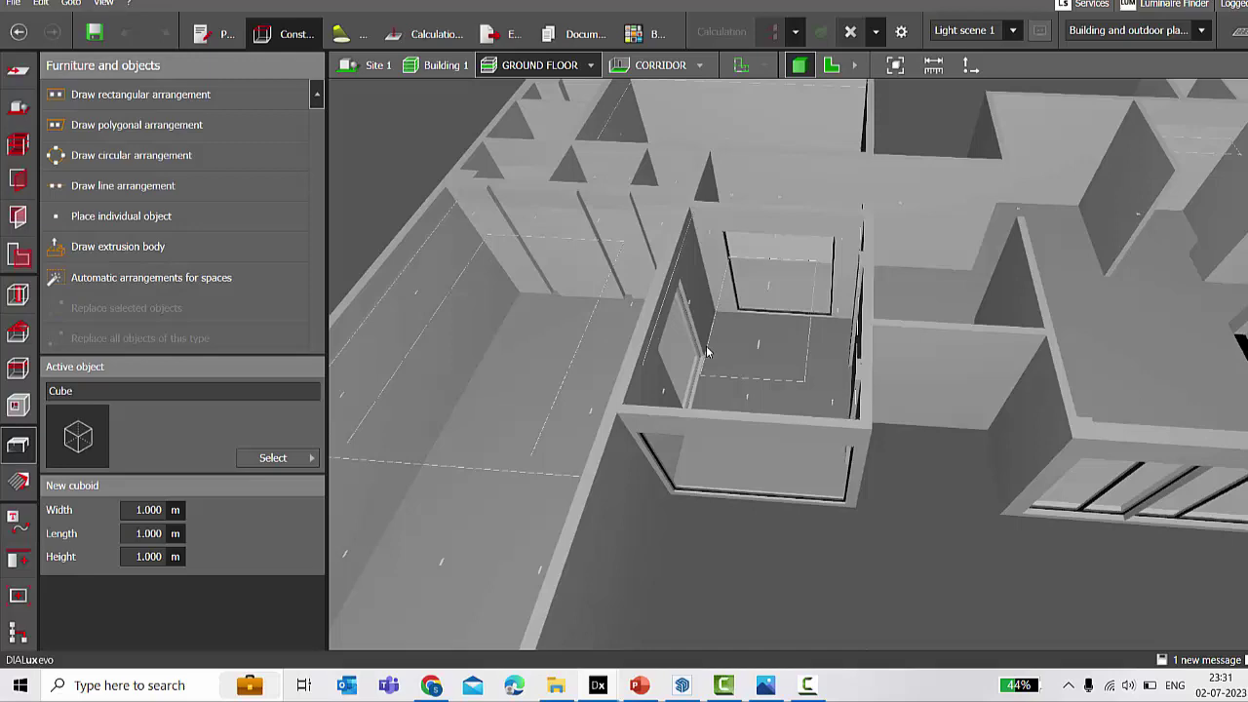
{"action": "scroll", "coordinate": [793, 438], "scroll_direction": "up", "scroll_amount": 4}
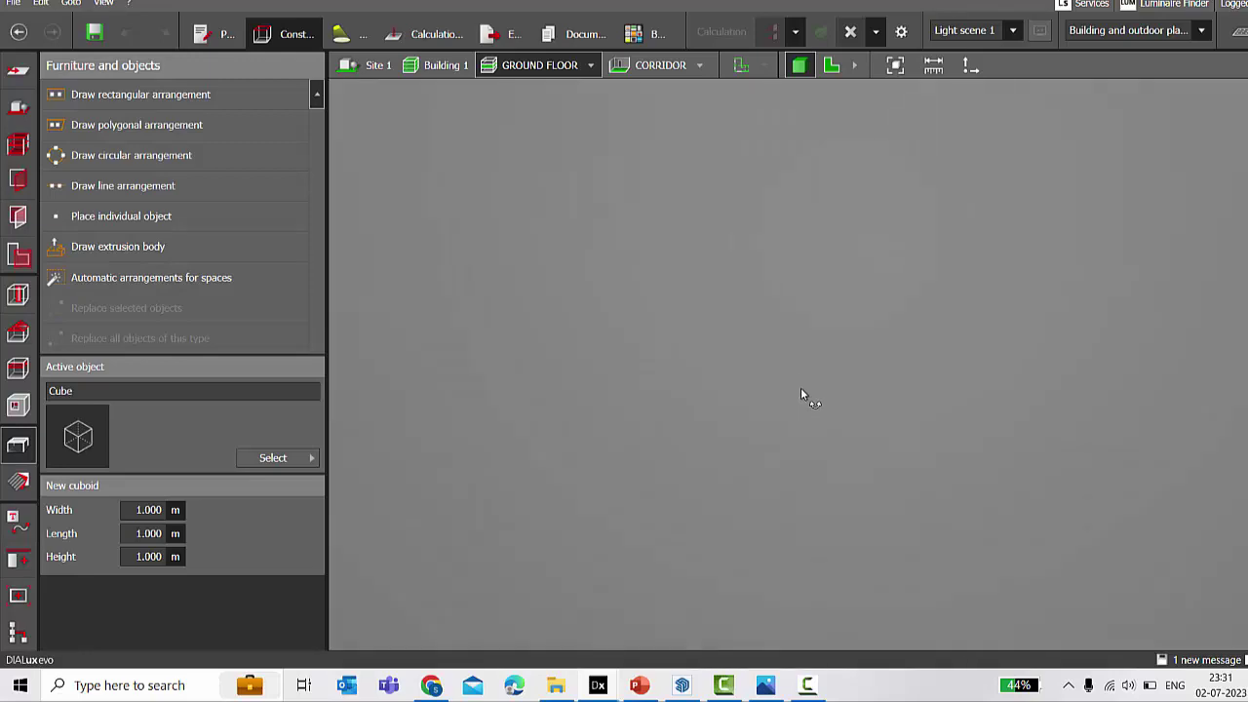
{"action": "scroll", "coordinate": [797, 454], "scroll_direction": "down", "scroll_amount": 2}
{"action": "scroll", "coordinate": [917, 421], "scroll_direction": "up", "scroll_amount": 1}
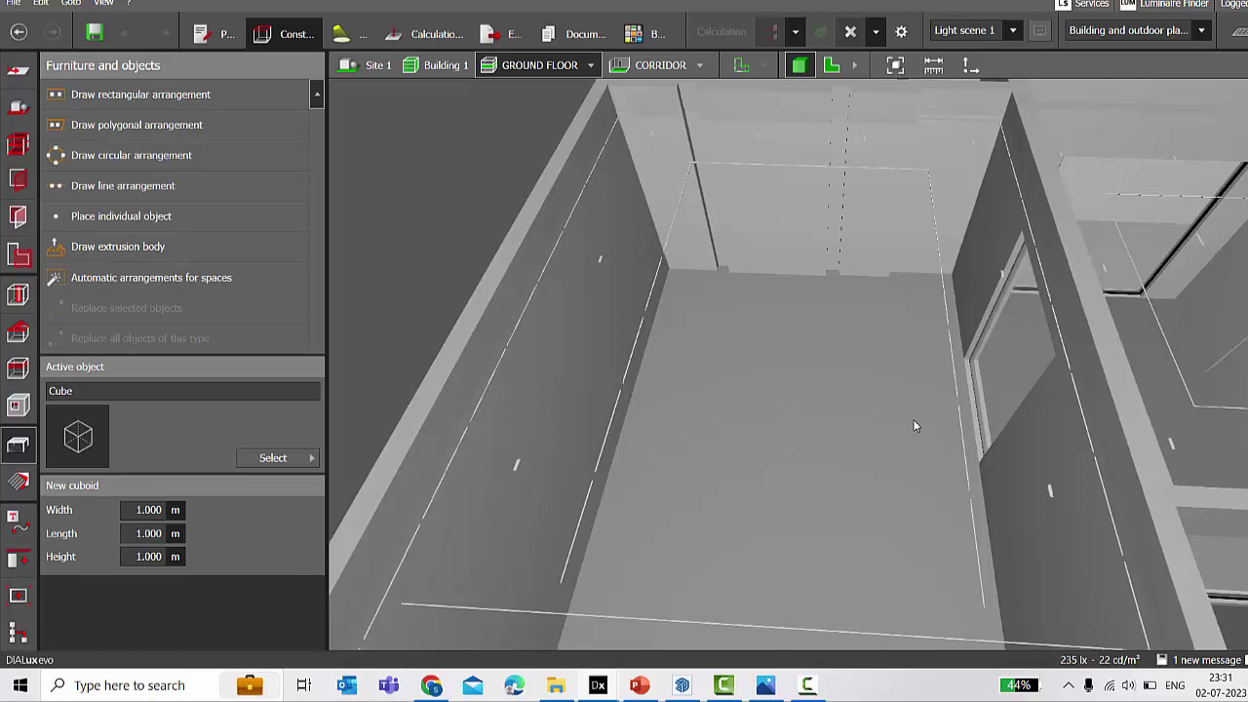
{"action": "scroll", "coordinate": [804, 261], "scroll_direction": "up", "scroll_amount": 2}
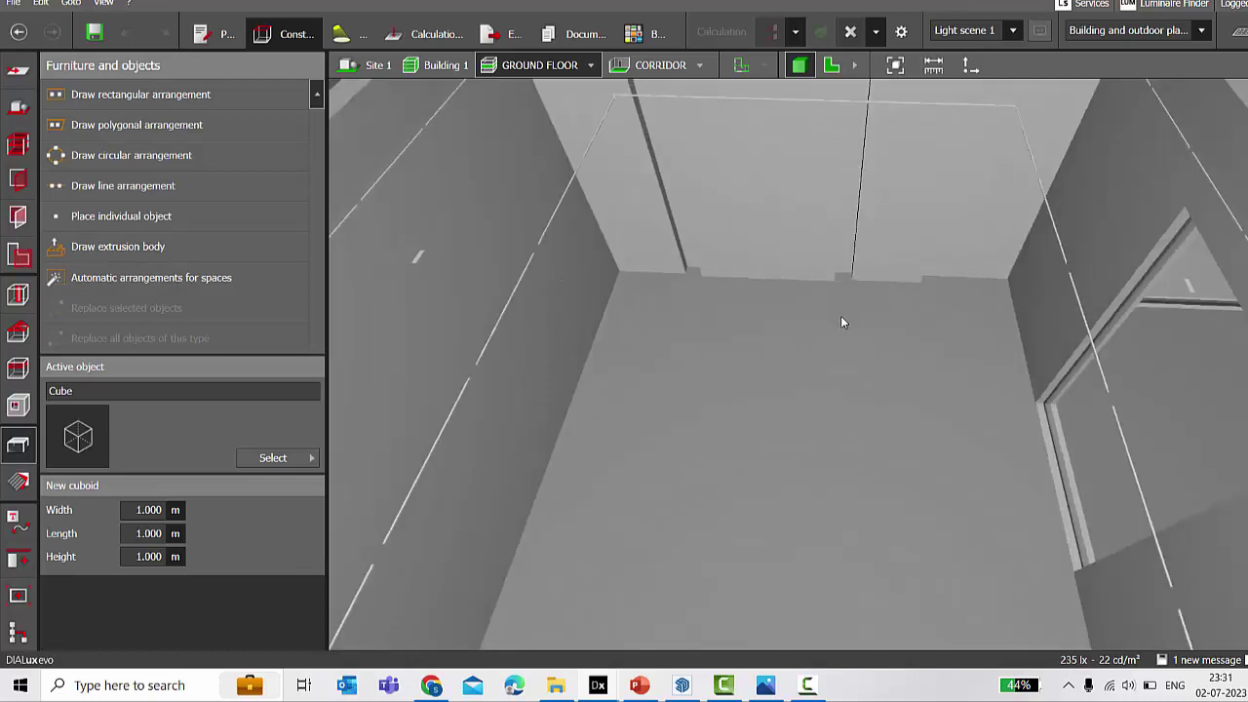
{"action": "key", "text": "alt"}
{"action": "key", "text": "alt"}
{"action": "left_click_drag", "start_coordinate": [761, 315], "coordinate": [650, 326]}
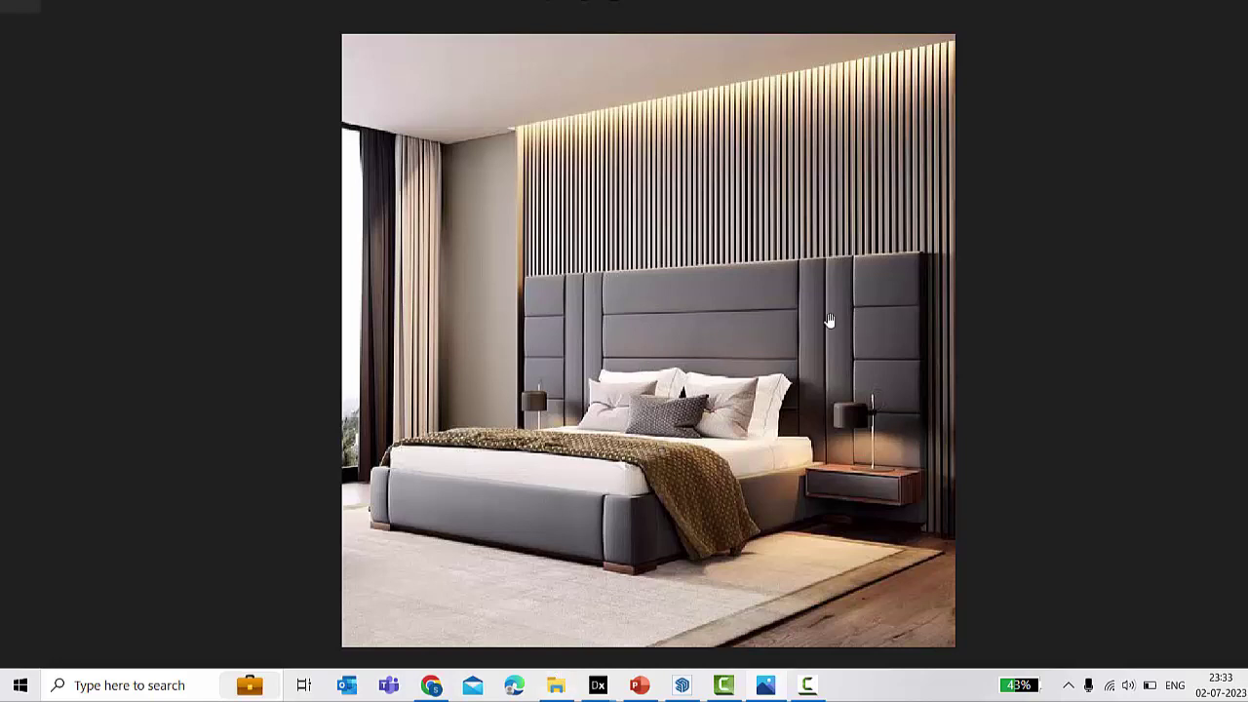
- Open 3D Warehouse in Chrome and search it for BED
{"action": "key", "text": "alt+Tab"}
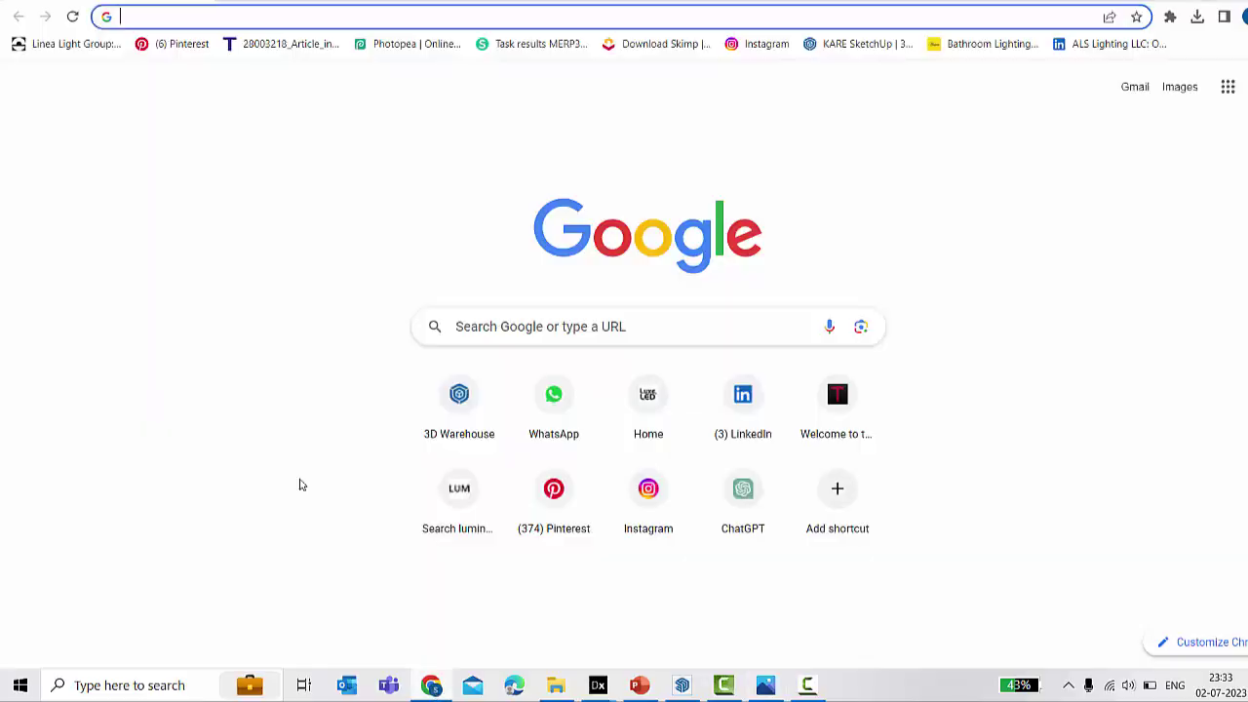
{"action": "type", "text": "3D"}
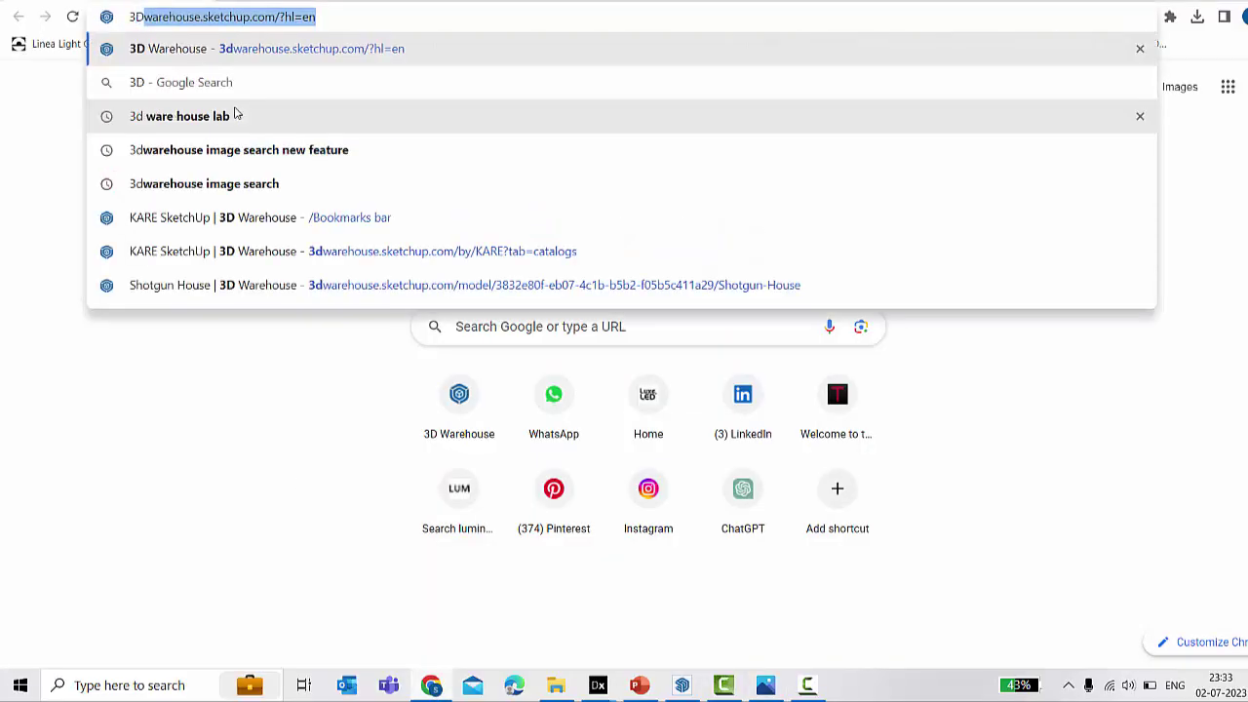
{"action": "key", "text": "Return"}
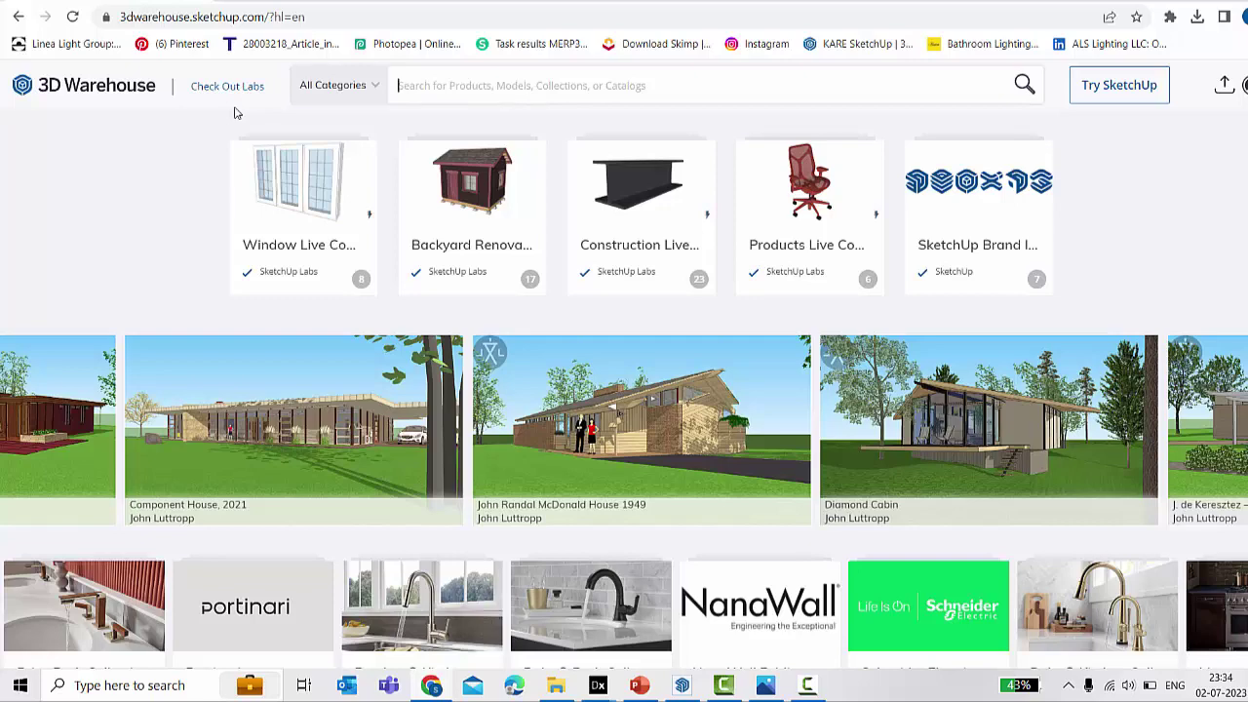
{"action": "type", "text": "BED"}
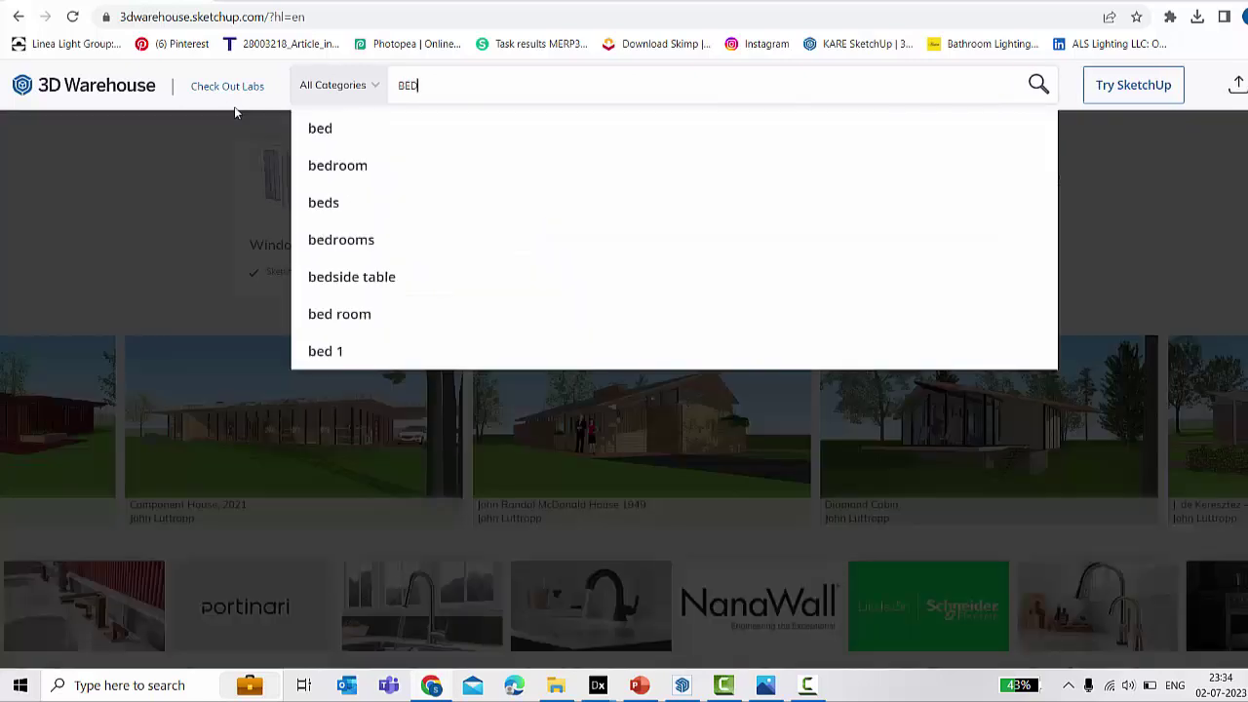
{"action": "key", "text": "Return"}
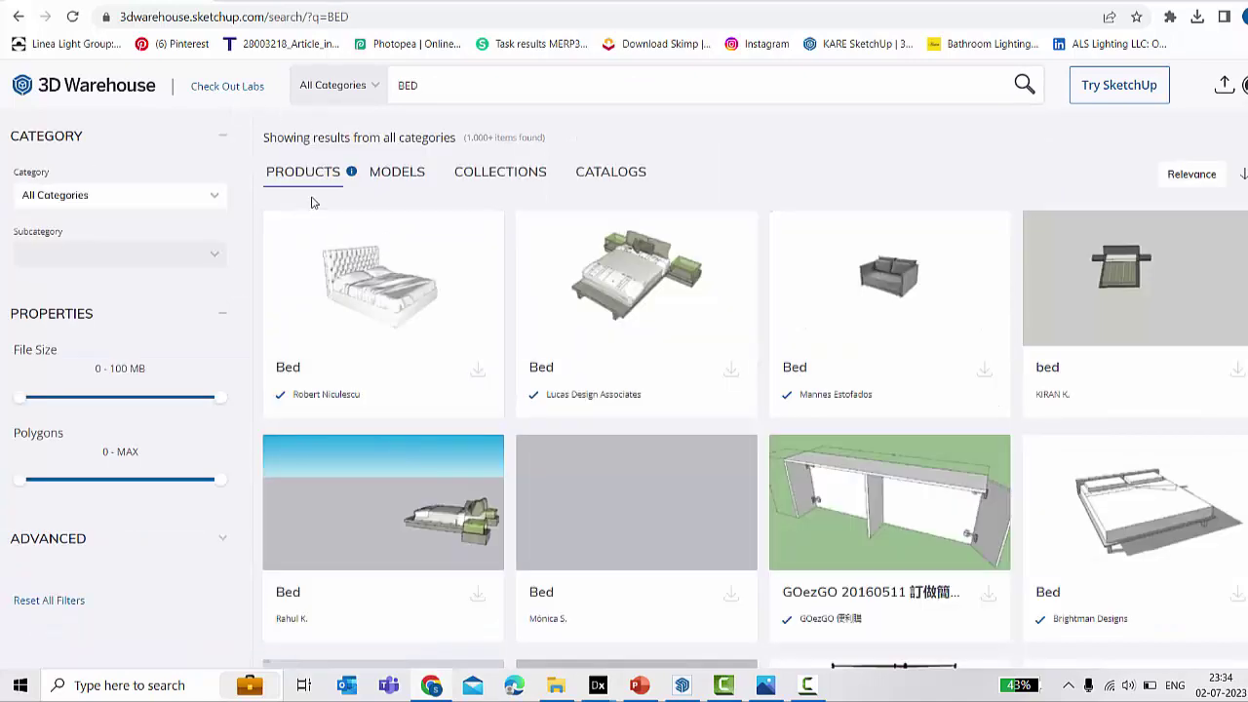
- Browse the BED results under Models, Collections and Catalogs, then return to Products
{"action": "left_click", "coordinate": [398, 174]}
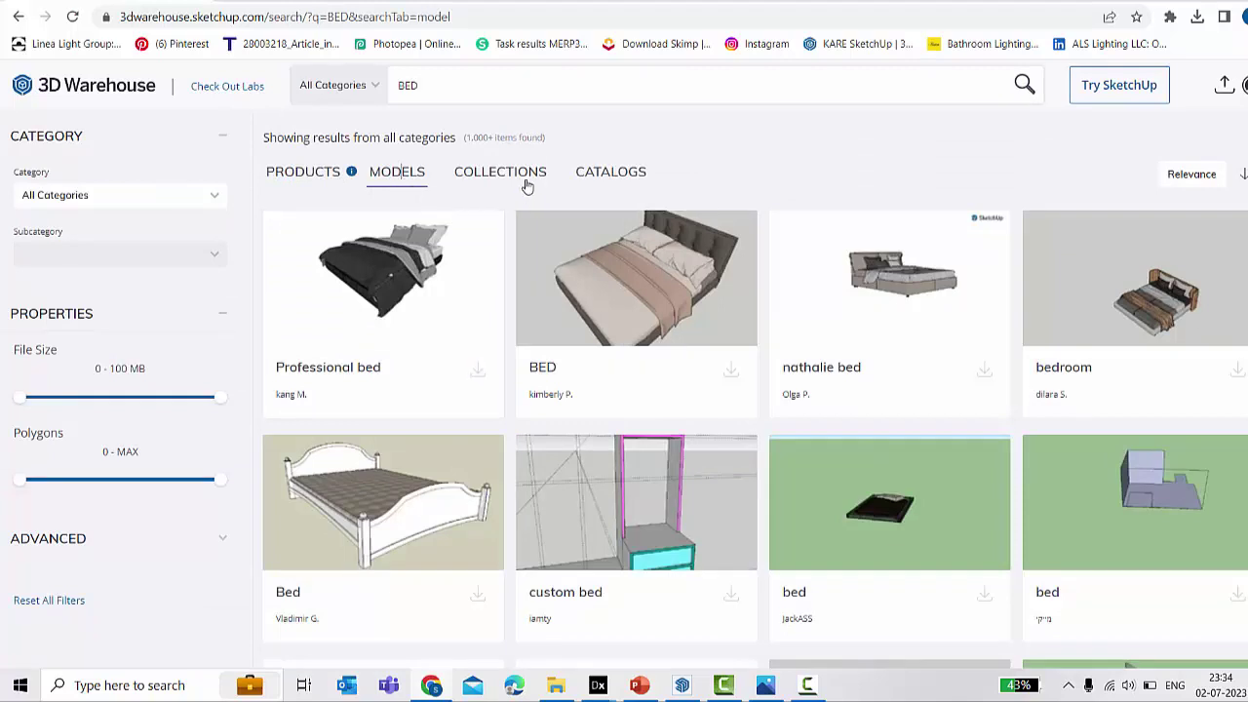
{"action": "left_click", "coordinate": [527, 181]}
{"action": "left_click", "coordinate": [632, 178]}
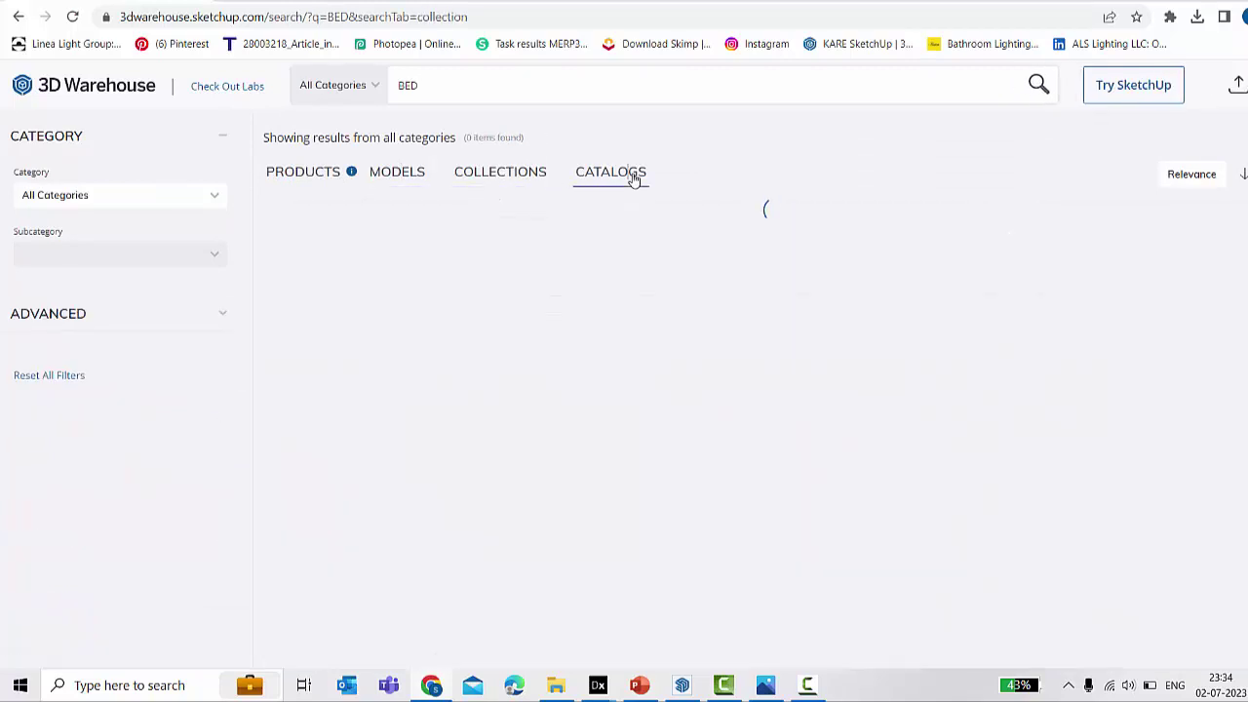
{"action": "left_click", "coordinate": [292, 177]}
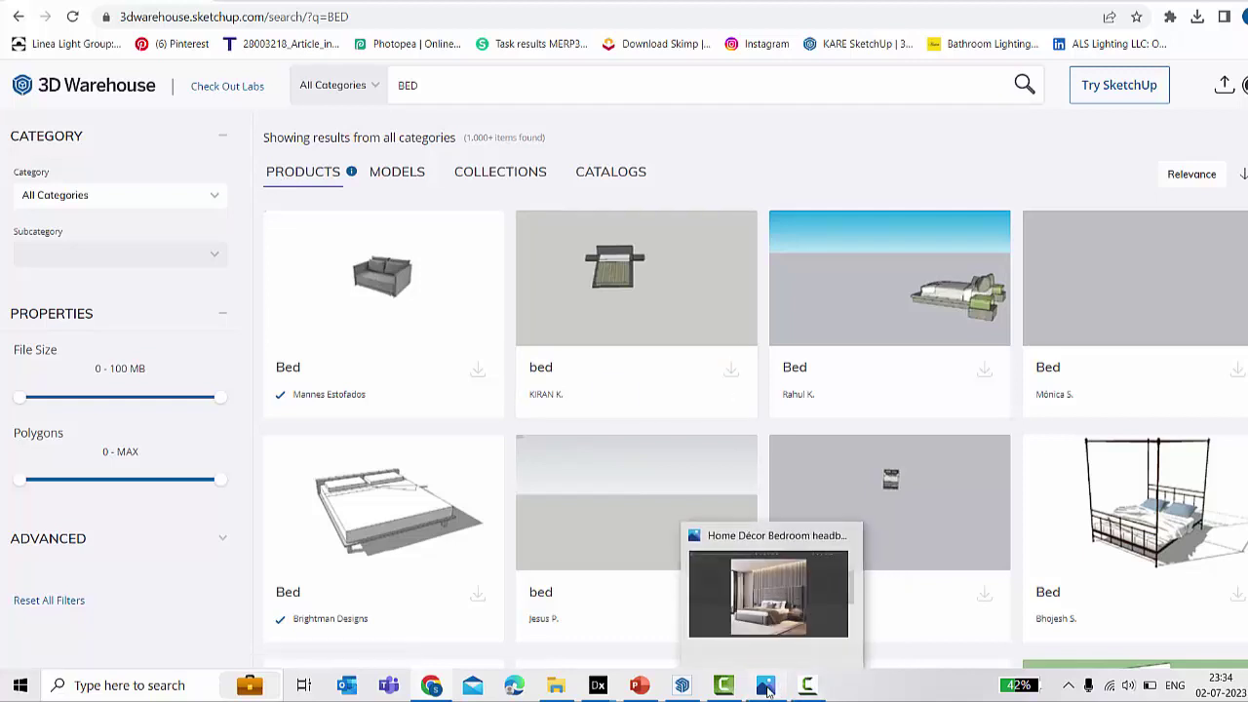
- Compare the reference bedroom photo against the bed results, ending on the photo
{"action": "left_click", "coordinate": [807, 684]}
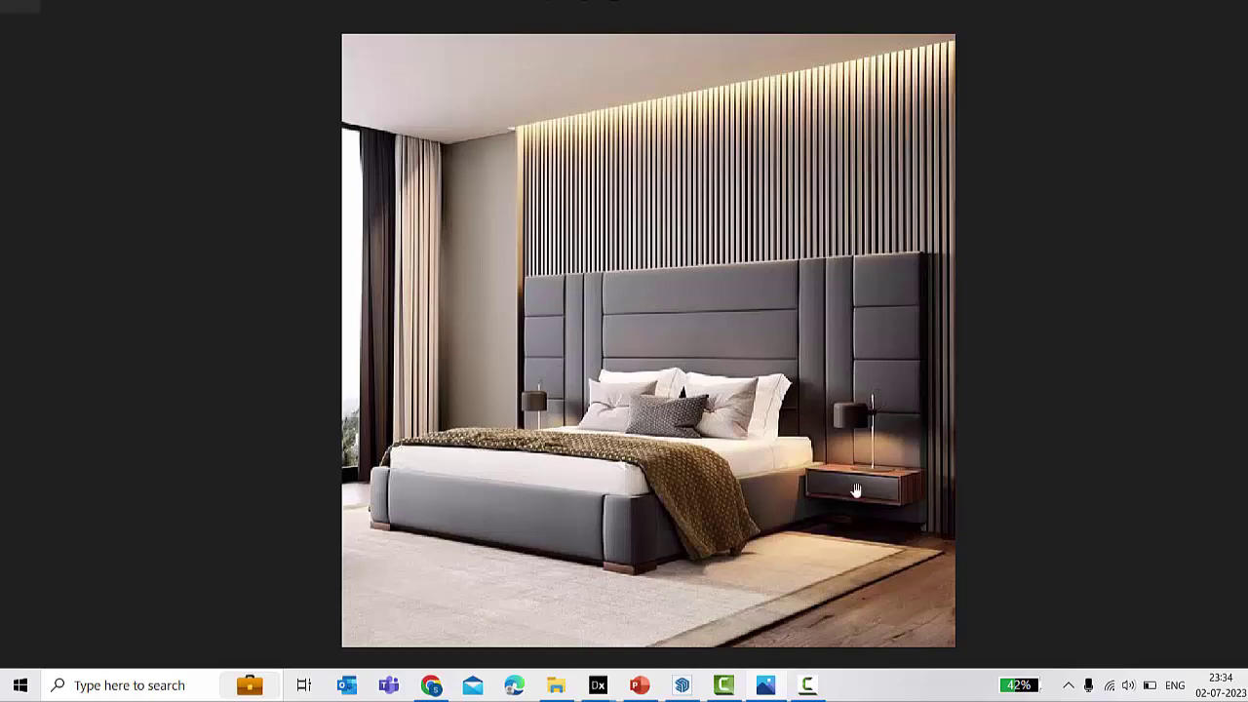
{"action": "key", "text": "alt+Tab"}
{"action": "scroll", "coordinate": [599, 393], "scroll_direction": "down", "scroll_amount": 3}
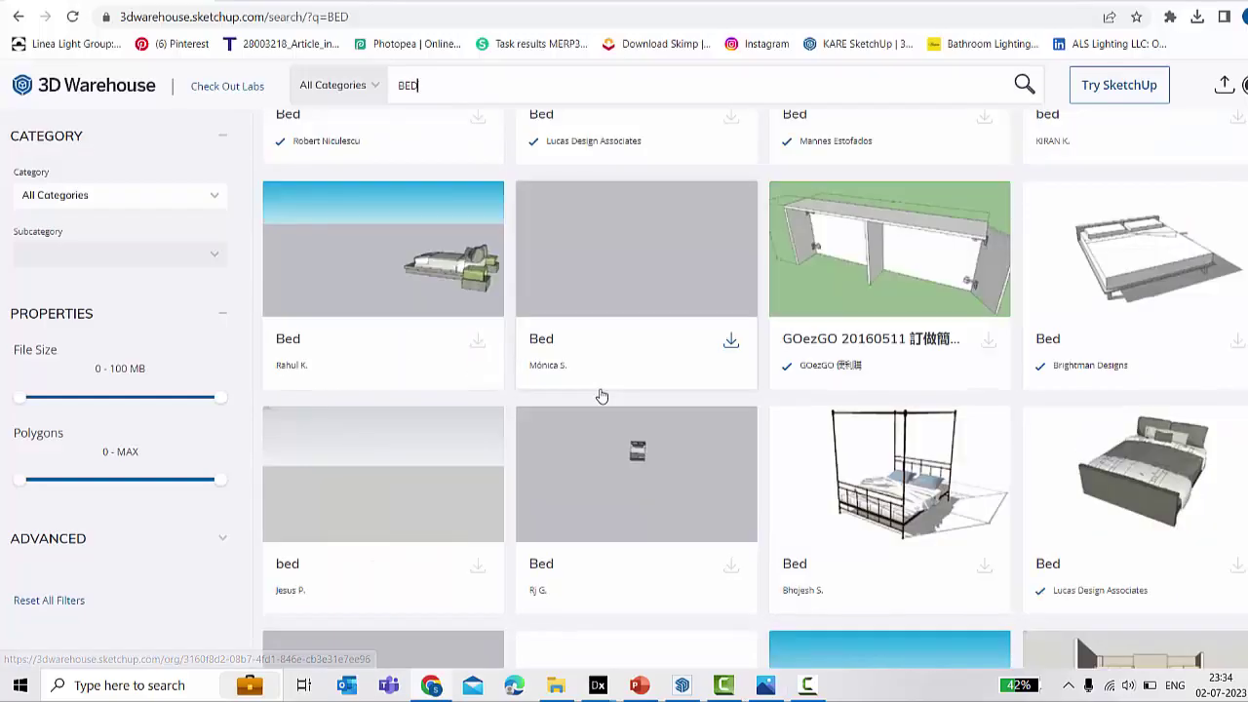
{"action": "scroll", "coordinate": [599, 392], "scroll_direction": "up", "scroll_amount": 3}
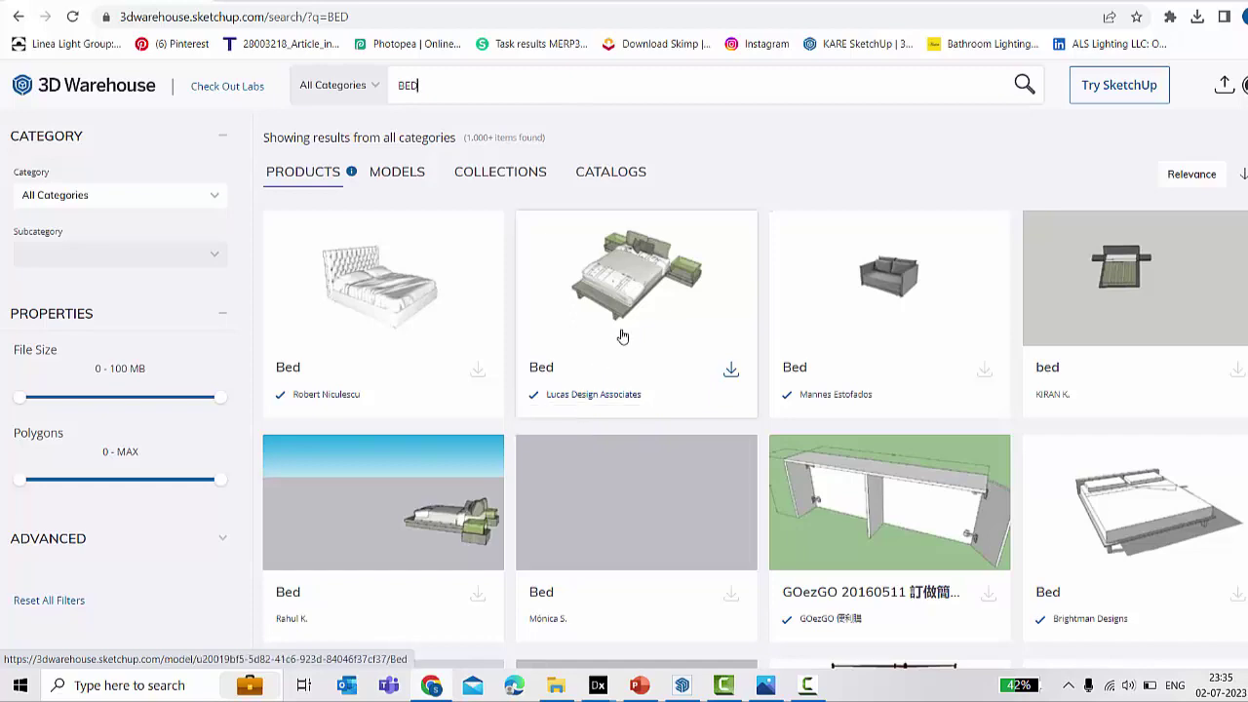
{"action": "key", "text": "alt+Tab"}
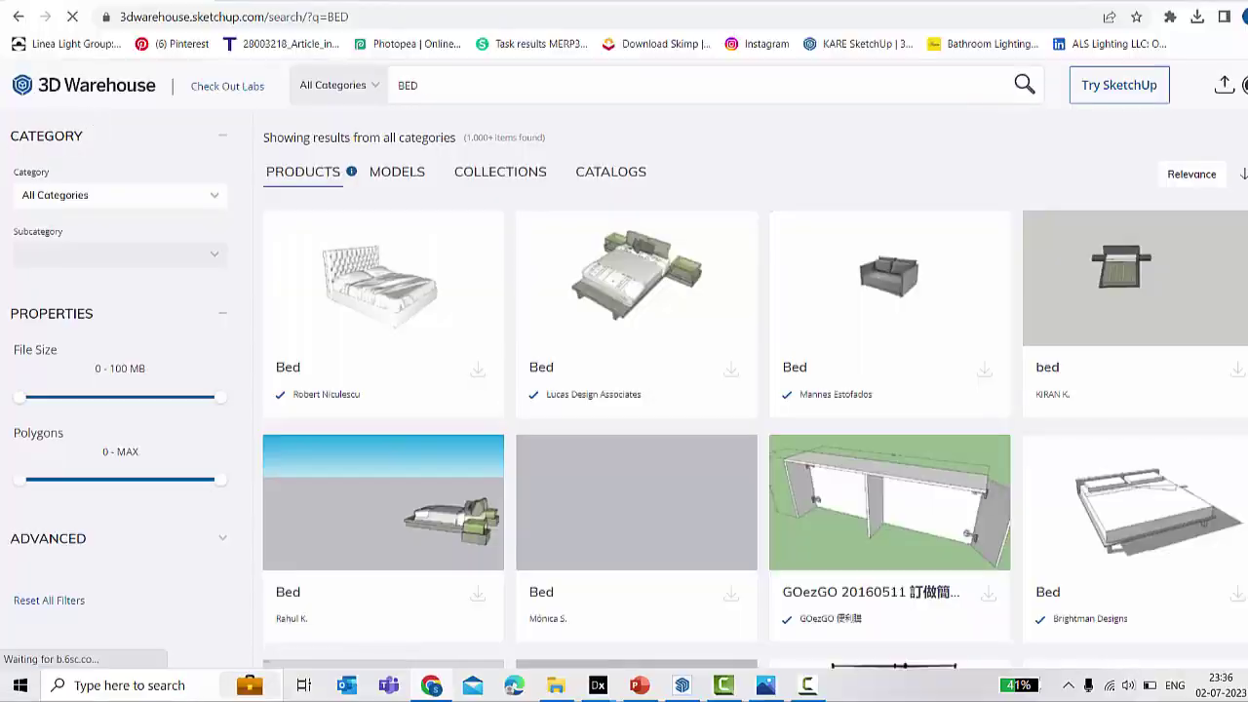
- Run a 3D Warehouse Labs image search with bed.JPG, getting 38 results
{"action": "left_click", "coordinate": [217, 86]}
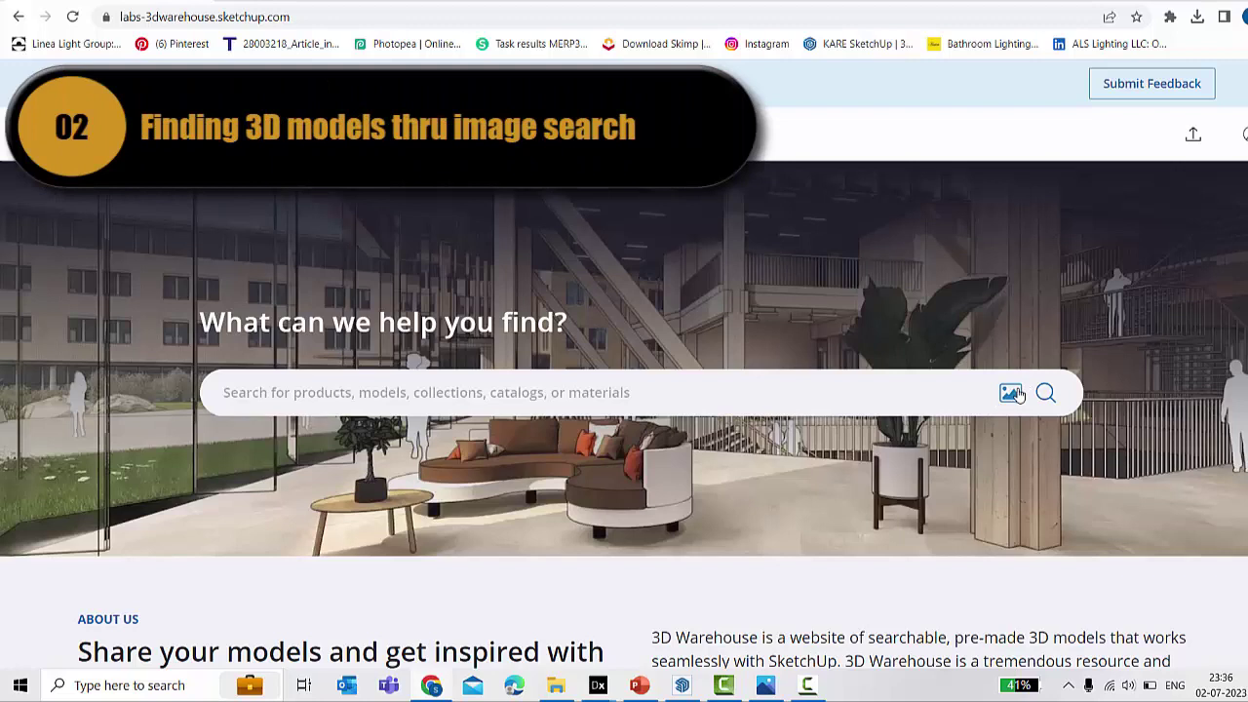
{"action": "left_click", "coordinate": [1013, 392]}
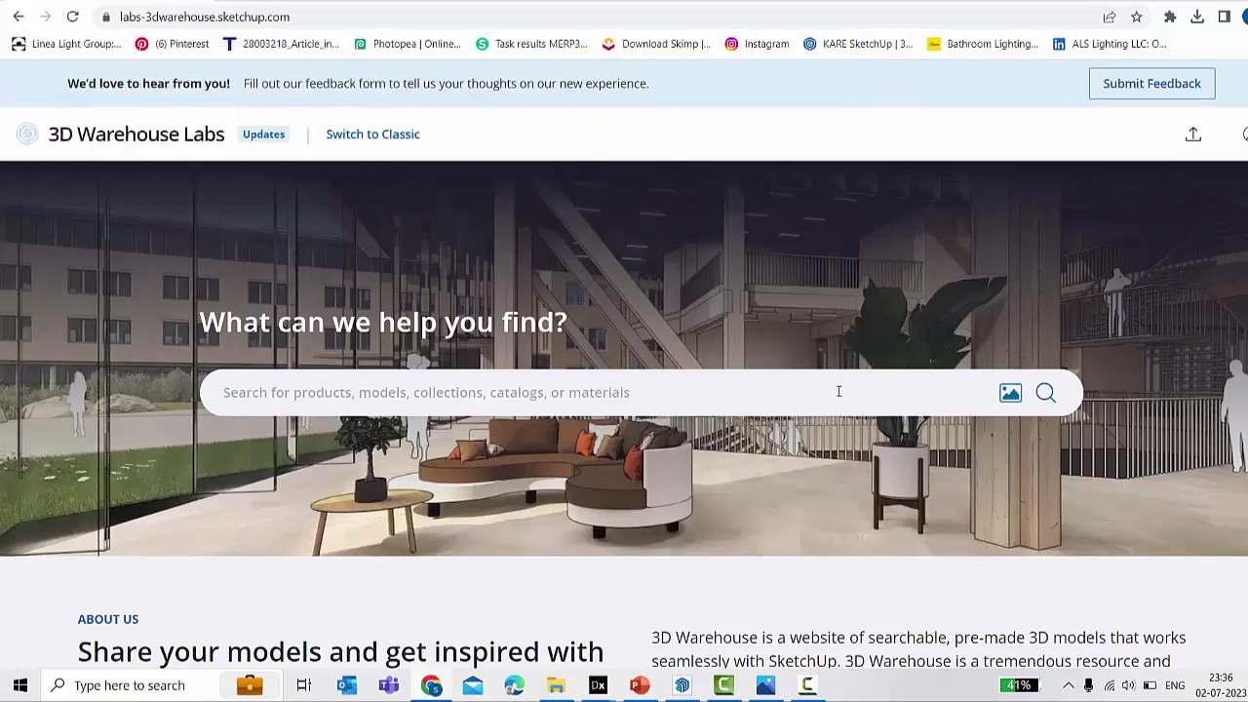
{"action": "key", "text": "alt+Tab"}
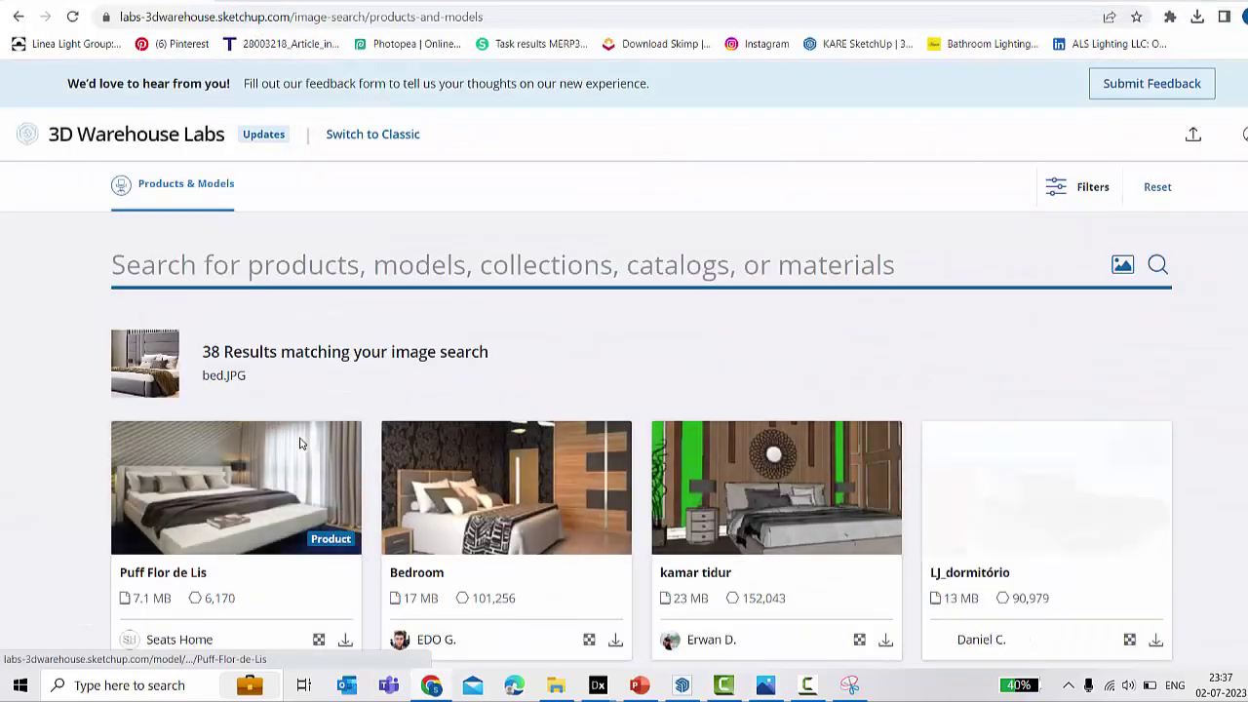
{"action": "scroll", "coordinate": [301, 444], "scroll_direction": "down", "scroll_amount": 3}
- Open the Painel de cama result's model page
{"action": "left_click", "coordinate": [867, 587]}
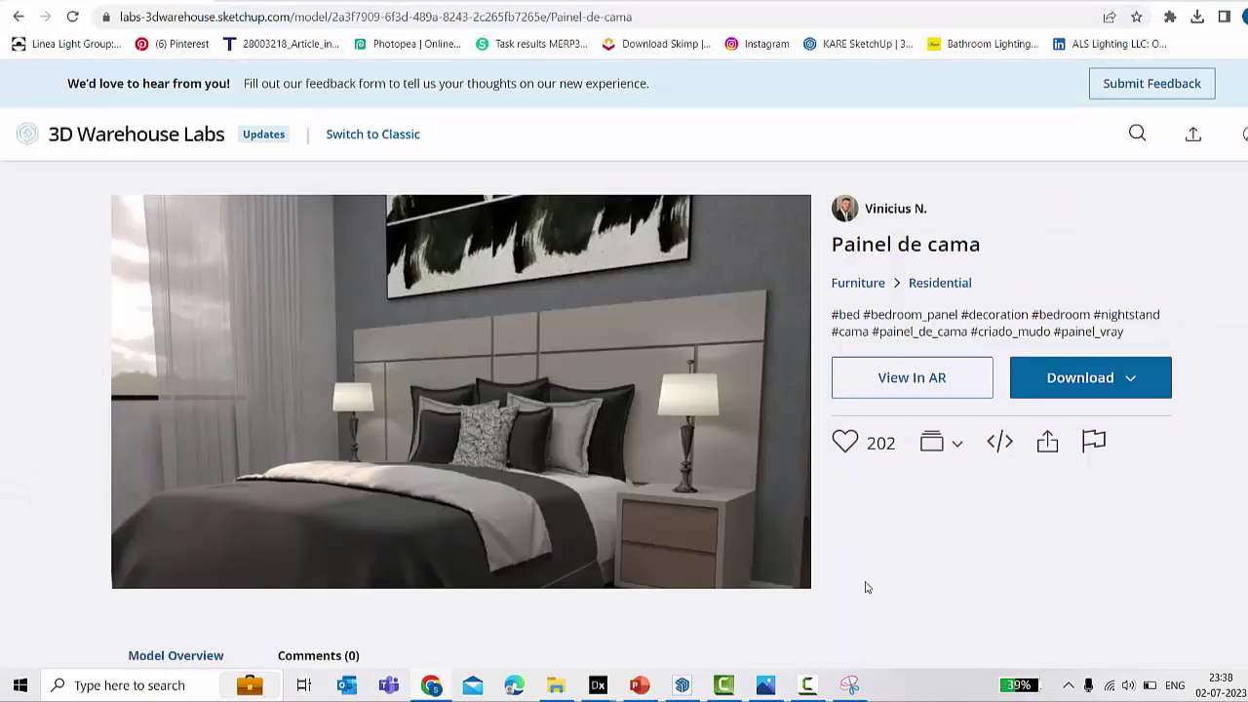
{"action": "mouse_move", "coordinate": [742, 480]}
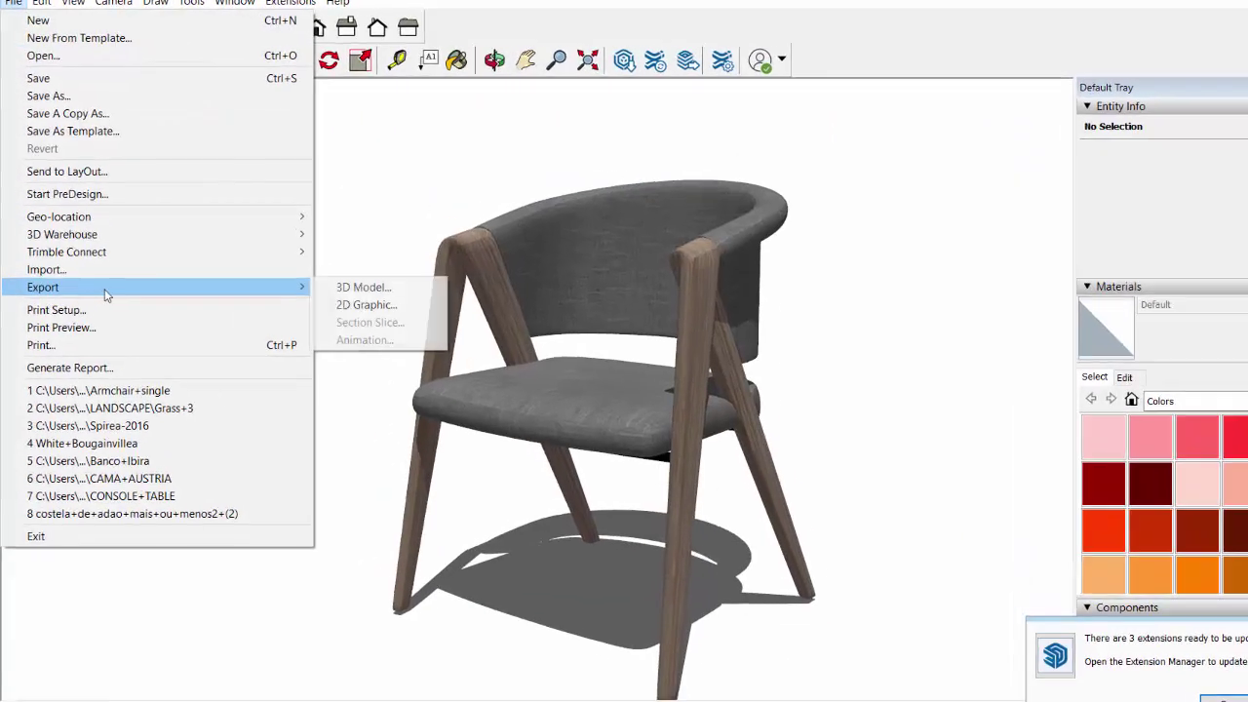
- Export the armchair as a 3DS (*.3ds) file named Armchair+single
{"action": "left_click", "coordinate": [322, 265]}
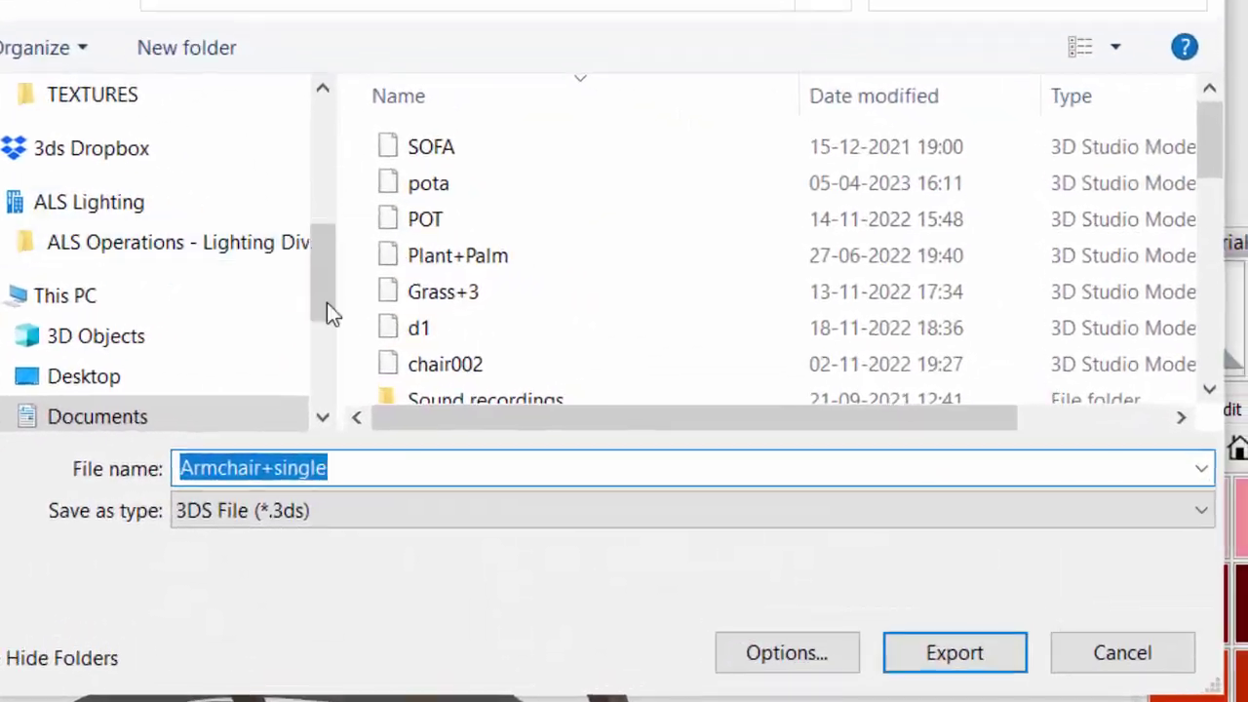
{"action": "left_click", "coordinate": [526, 505]}
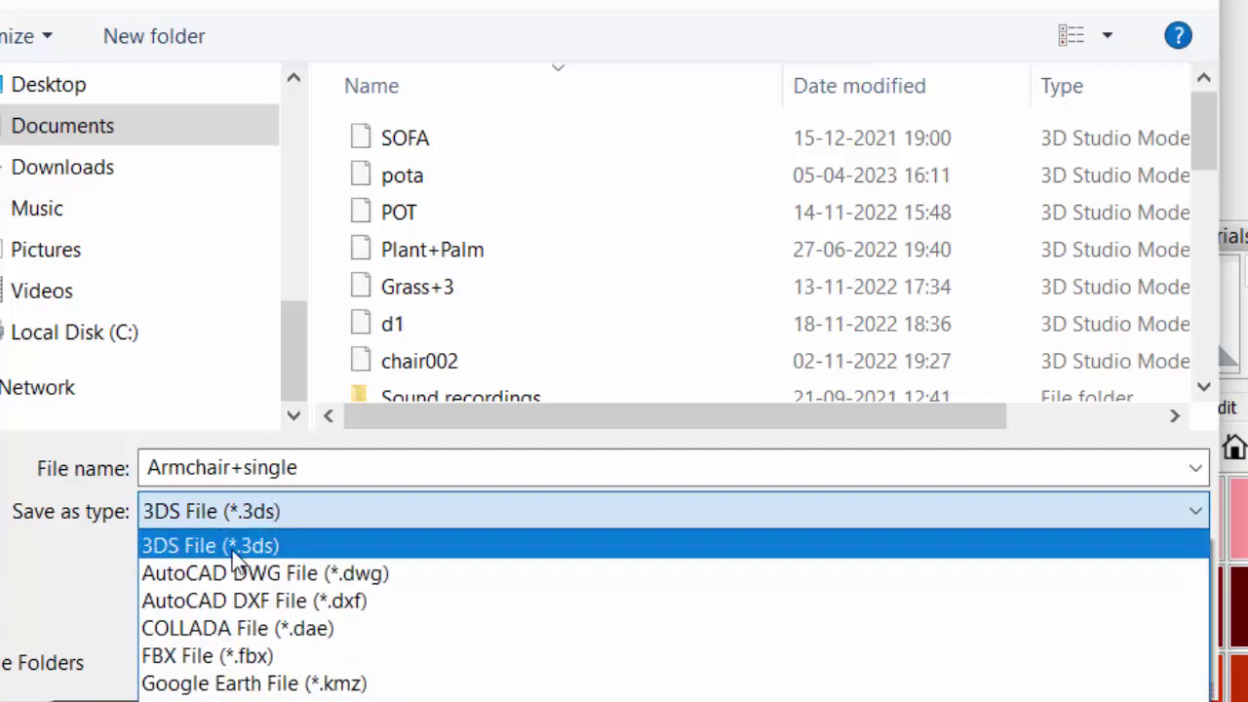
{"action": "left_click", "coordinate": [279, 546]}
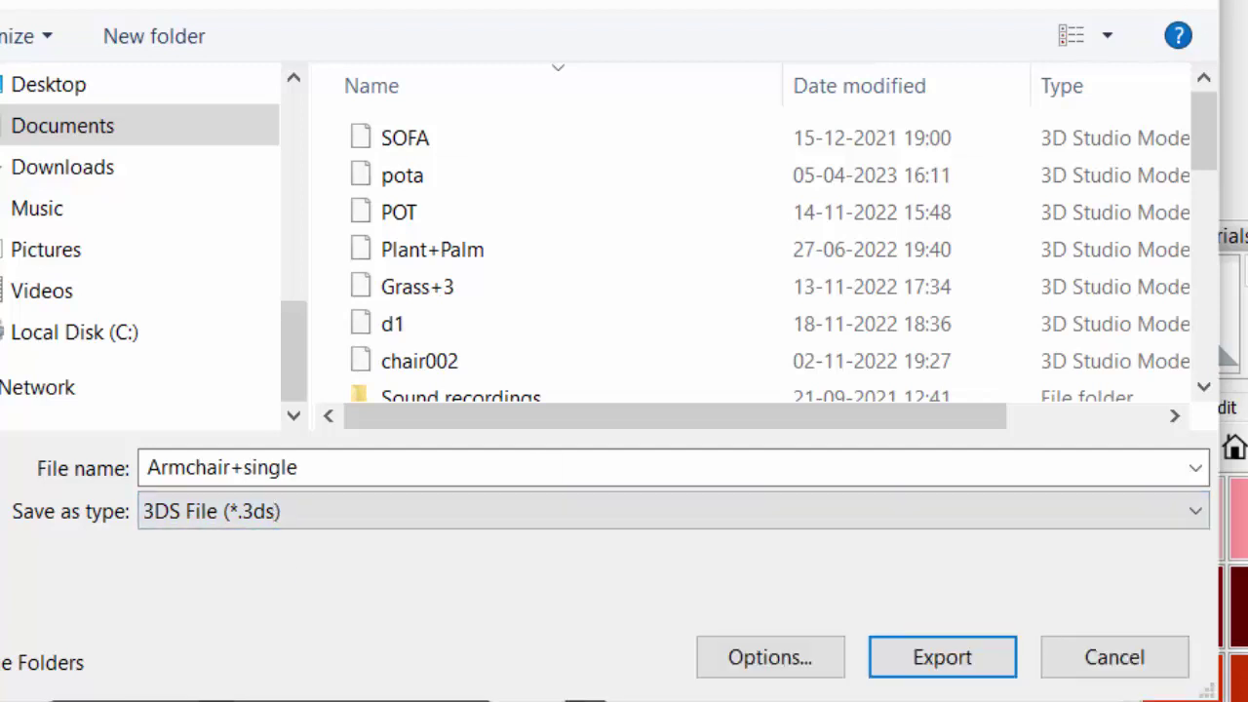
{"action": "key", "text": "Return"}
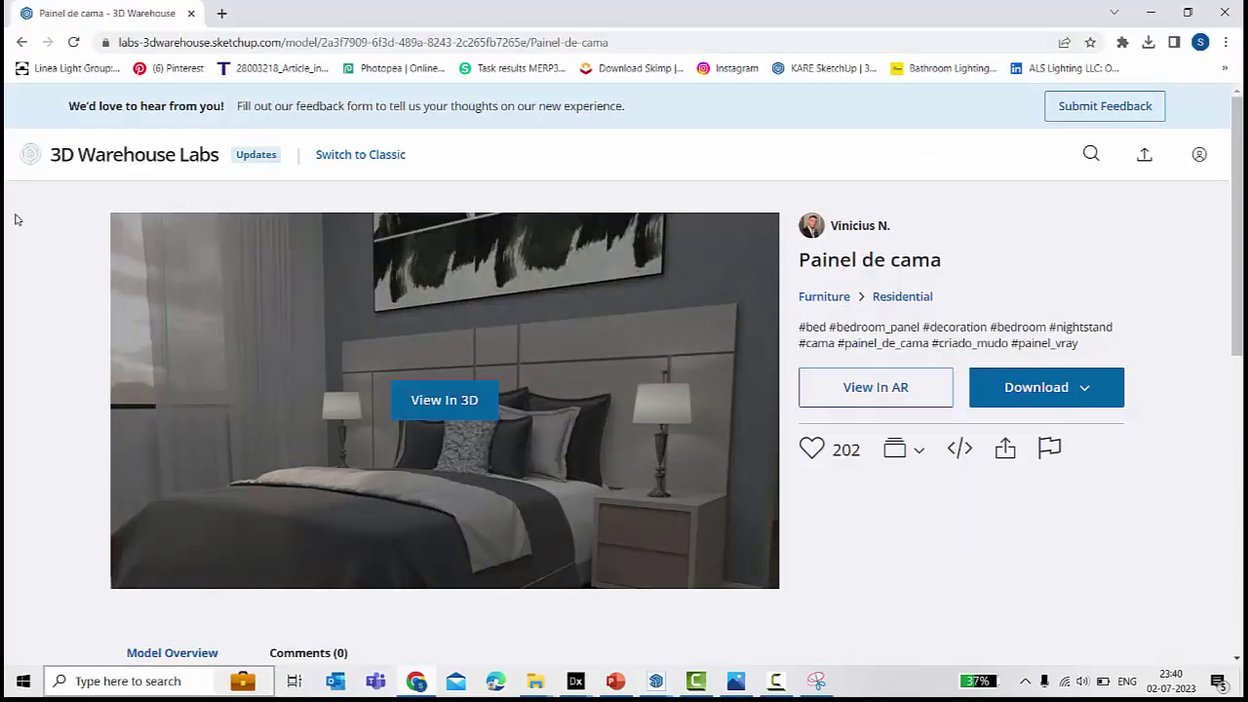
- Search for beds similar to Painel de cama, then return to the Labs home page
{"action": "left_click", "coordinate": [137, 558]}
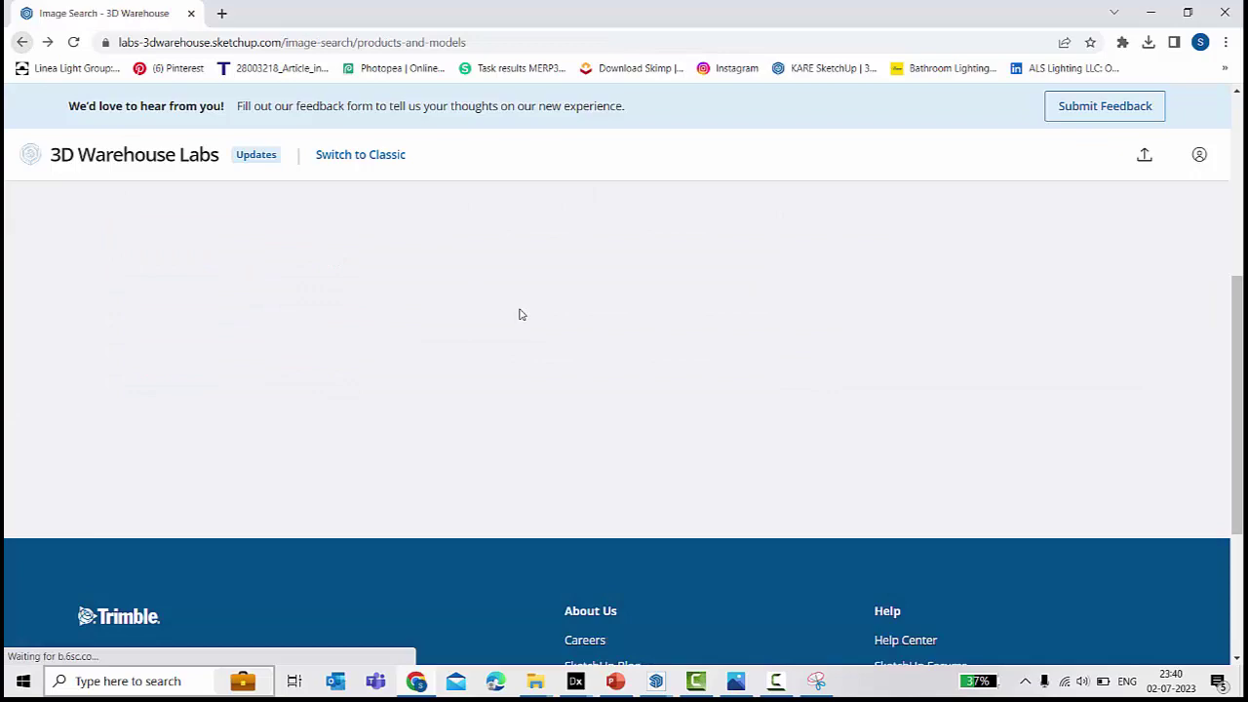
{"action": "scroll", "coordinate": [521, 329], "scroll_direction": "down", "scroll_amount": 2}
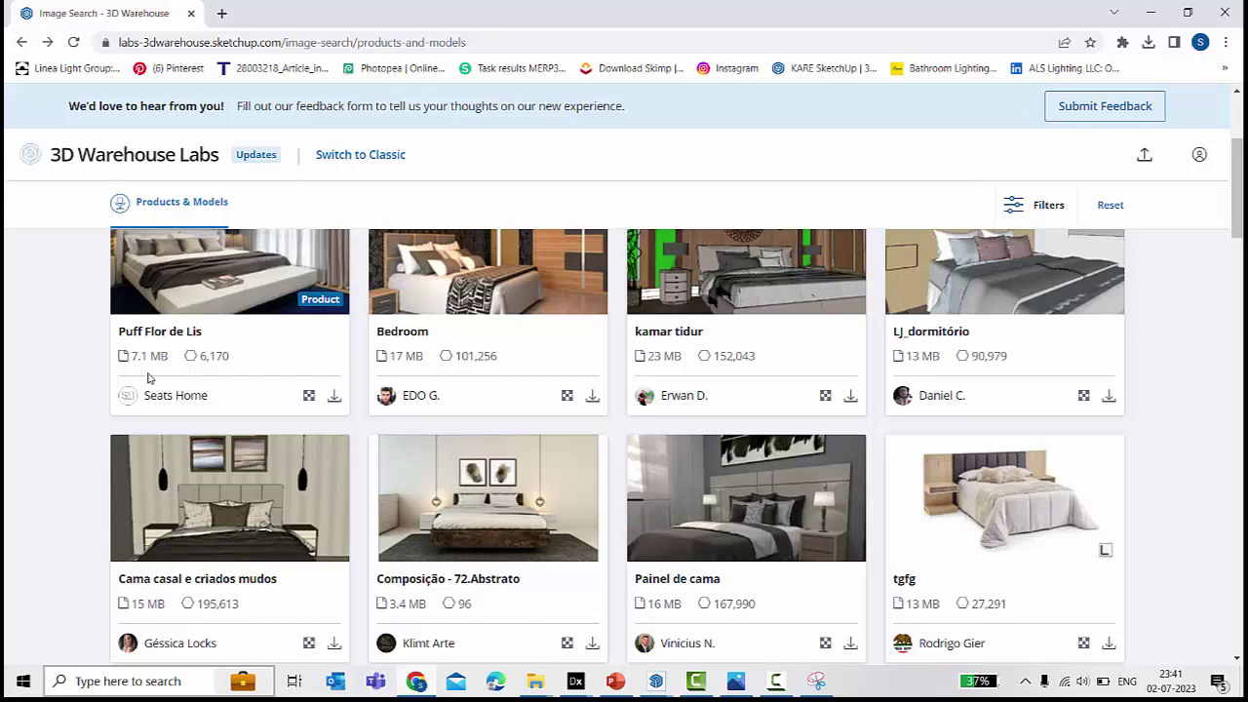
{"action": "scroll", "coordinate": [68, 420], "scroll_direction": "up", "scroll_amount": 3}
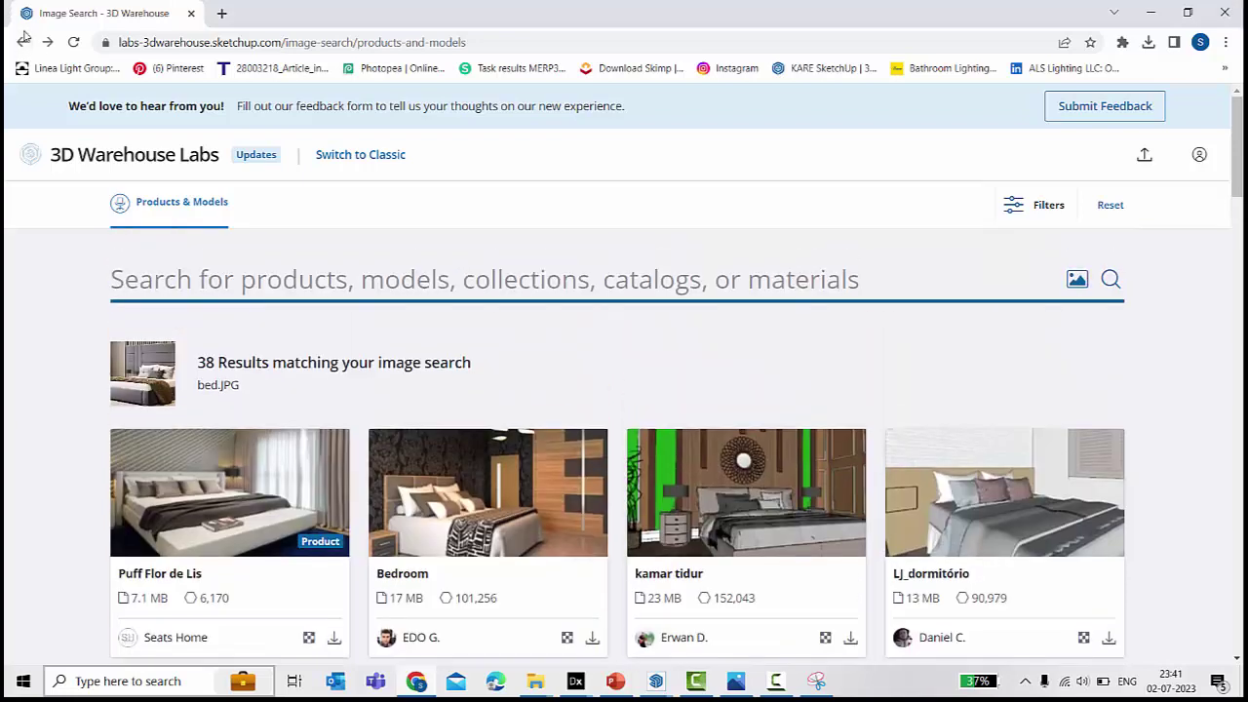
{"action": "left_click", "coordinate": [22, 41]}
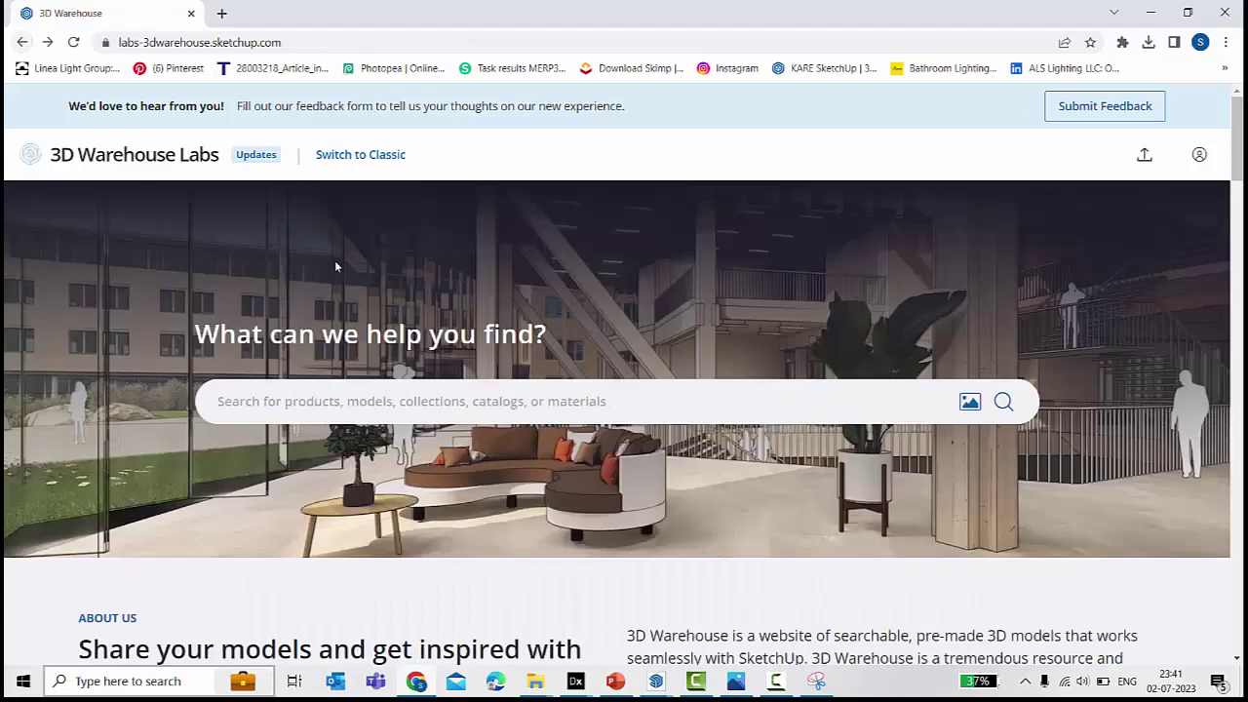
- On the classic BED results, cap file size at 4 MB and polygons at about 17K
{"action": "left_click", "coordinate": [22, 42]}
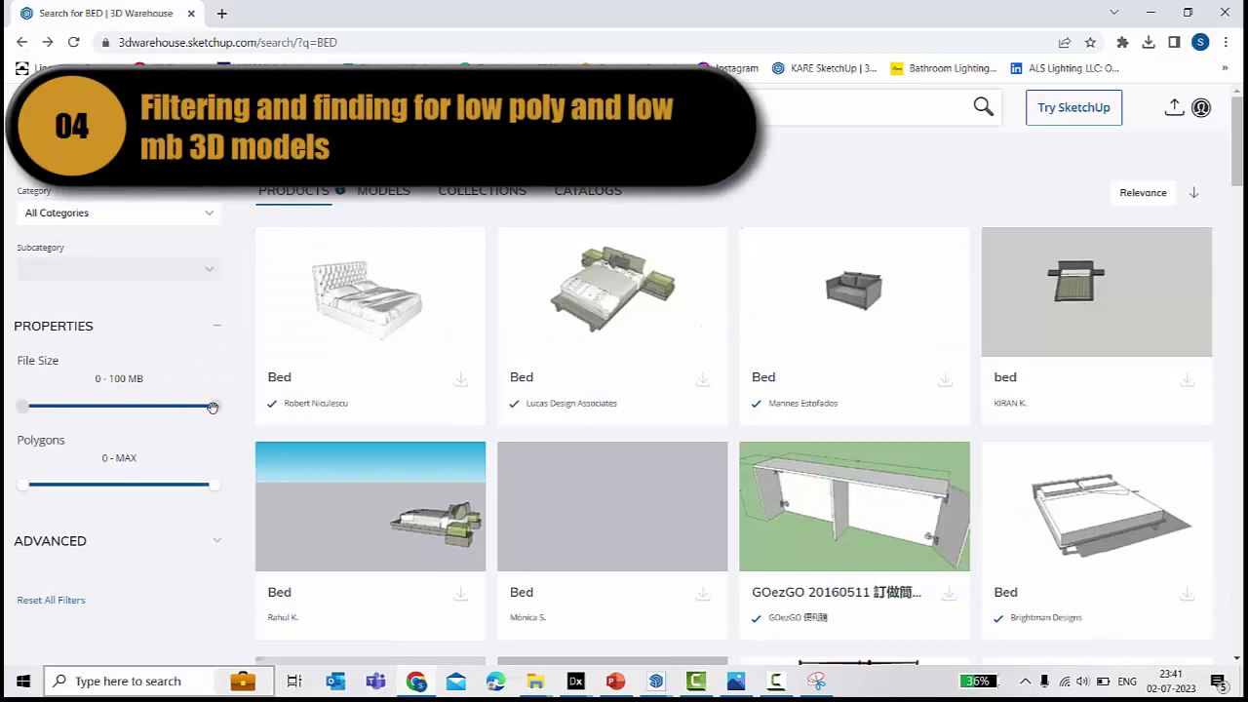
{"action": "left_click_drag", "start_coordinate": [213, 407], "coordinate": [57, 430]}
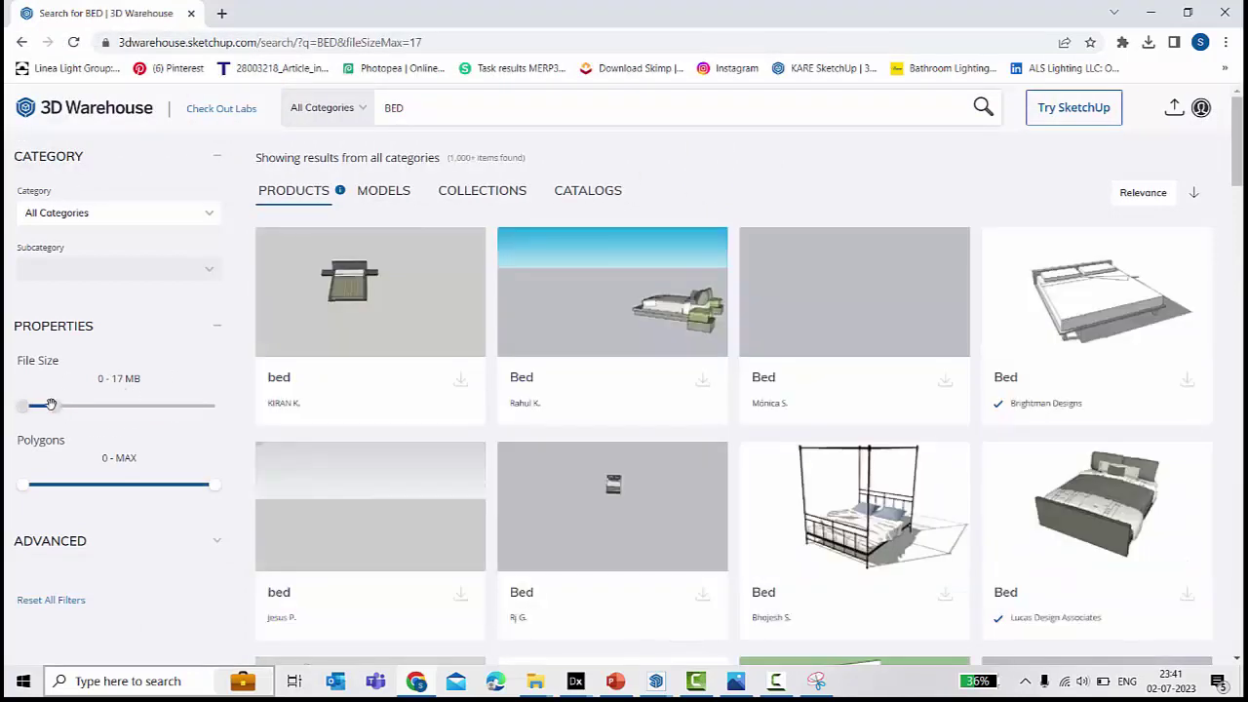
{"action": "left_click_drag", "start_coordinate": [51, 407], "coordinate": [28, 406]}
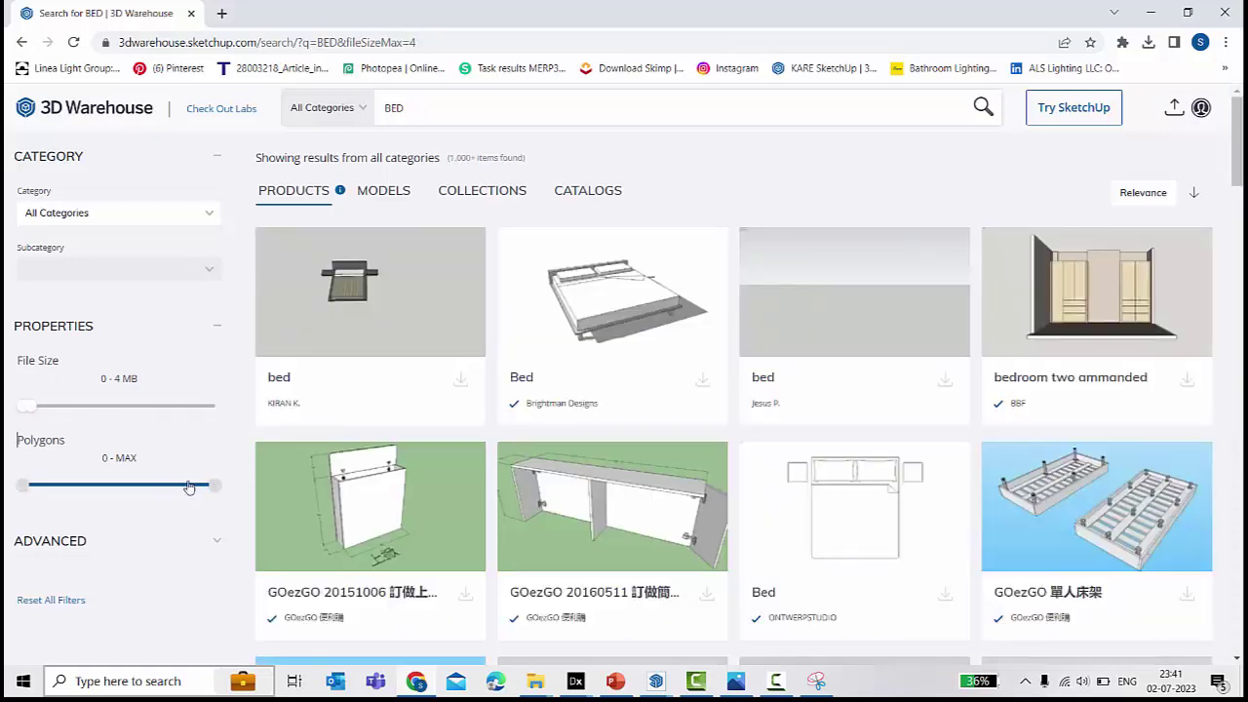
{"action": "mouse_move", "coordinate": [205, 487]}
{"action": "left_mouse_down"}
{"action": "mouse_move", "coordinate": [100, 489]}
{"action": "mouse_move", "coordinate": [219, 485]}
{"action": "left_mouse_up"}
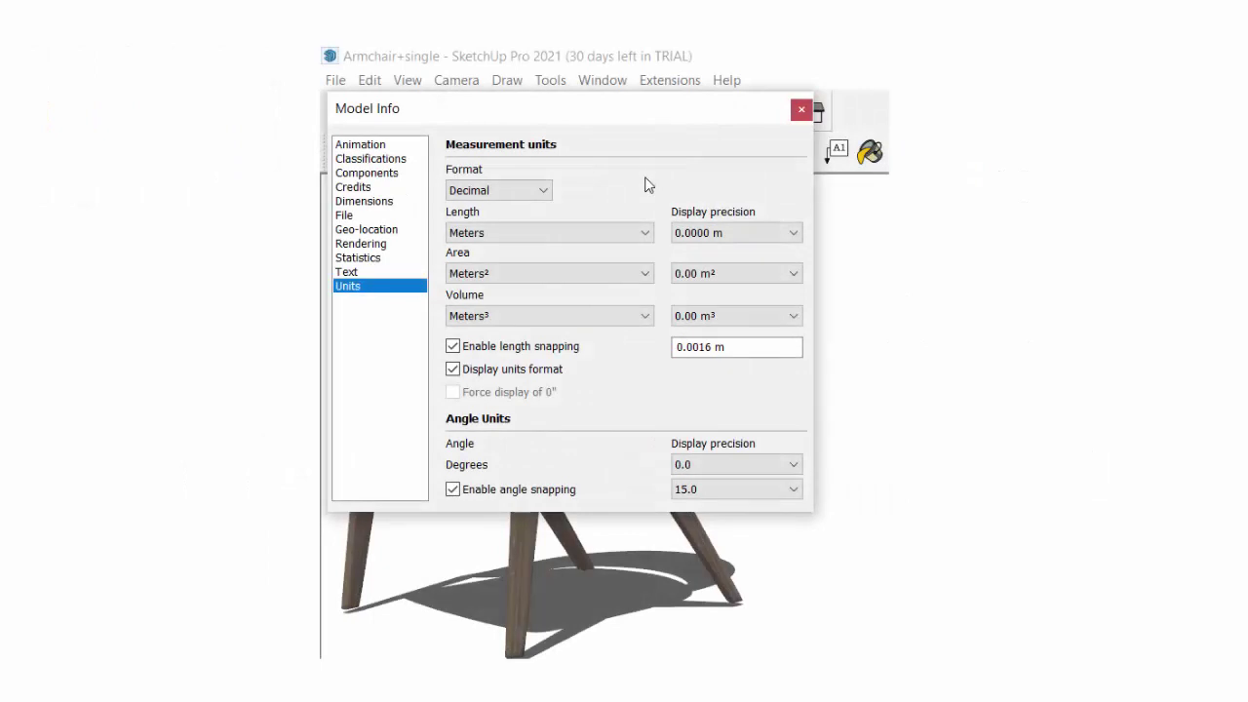
- Check the armchair's statistics (43257 edges, 26438 faces) and purge unused items
{"action": "left_click", "coordinate": [373, 260]}
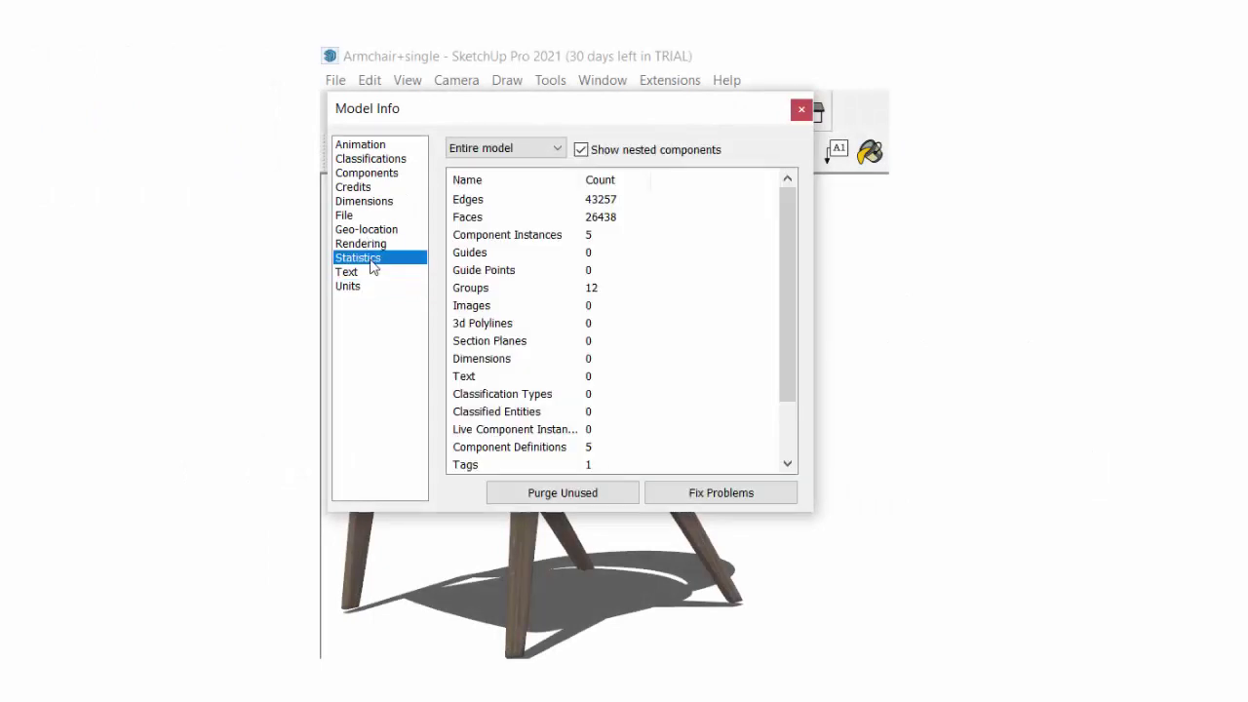
{"action": "left_click", "coordinate": [556, 495]}
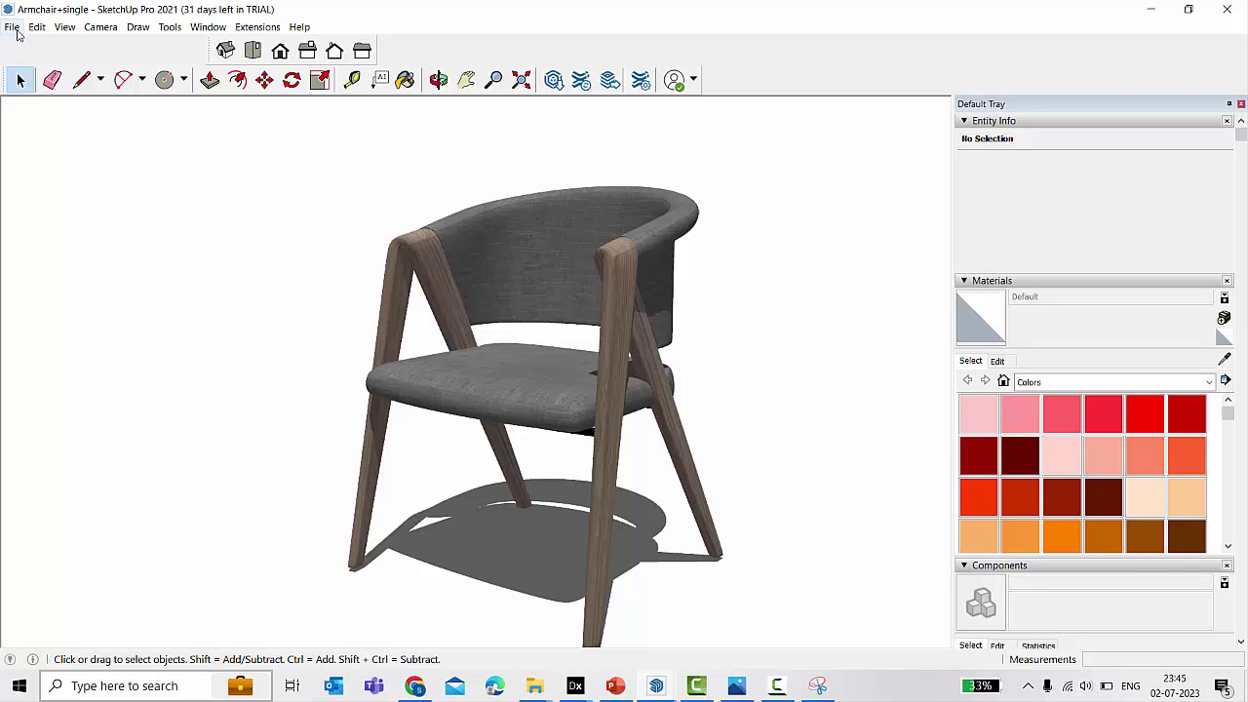
- In Model Info Units, set Length to Meters and Area to Meters², then close it
{"action": "left_click", "coordinate": [208, 26]}
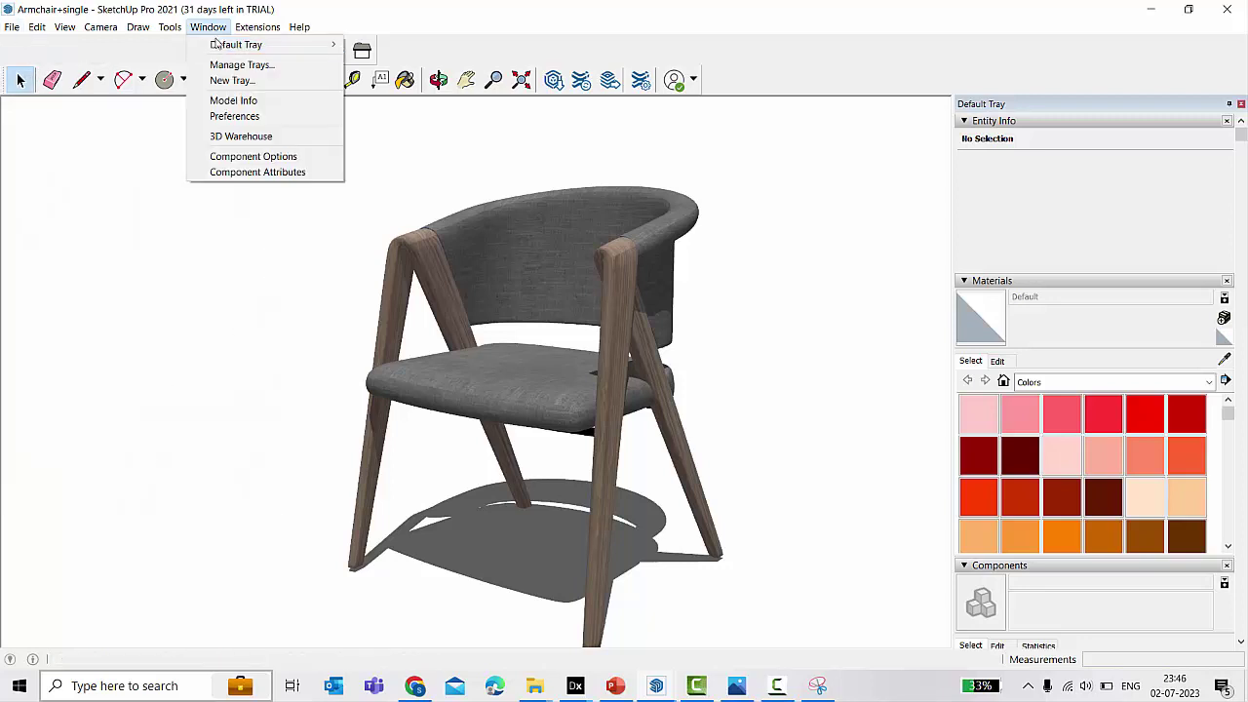
{"action": "left_click", "coordinate": [257, 102]}
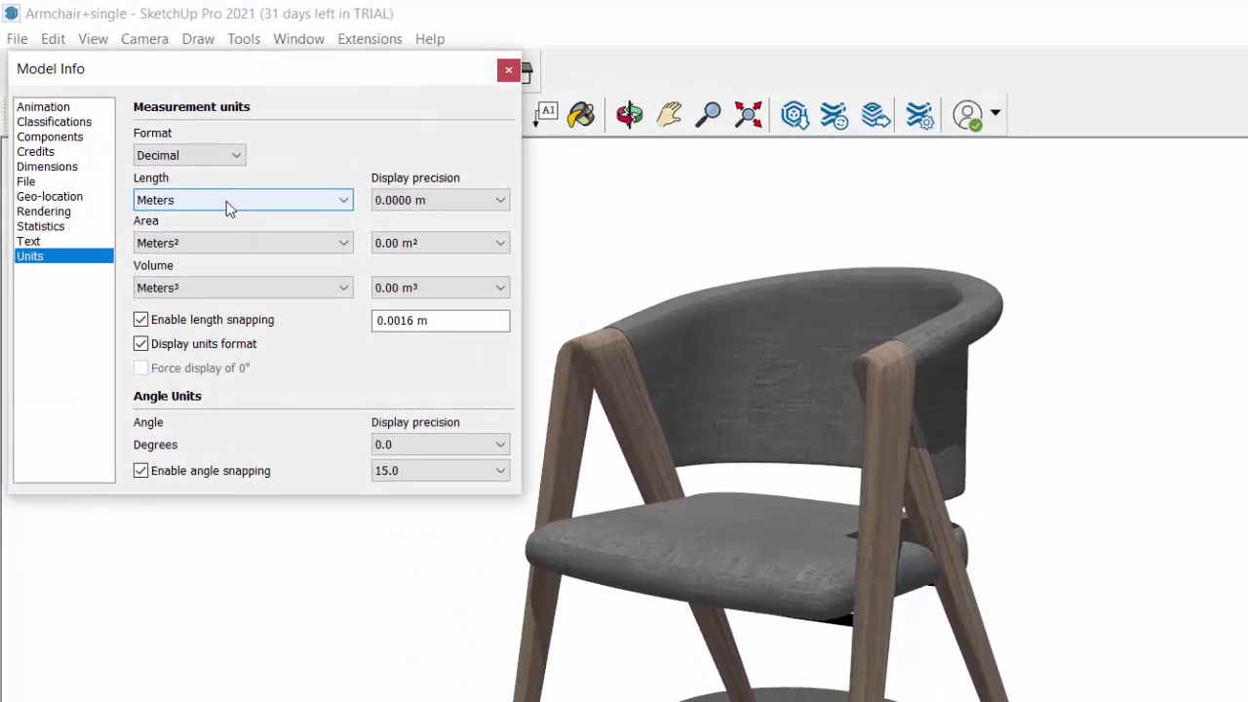
{"action": "left_click", "coordinate": [151, 140]}
{"action": "left_click", "coordinate": [123, 205]}
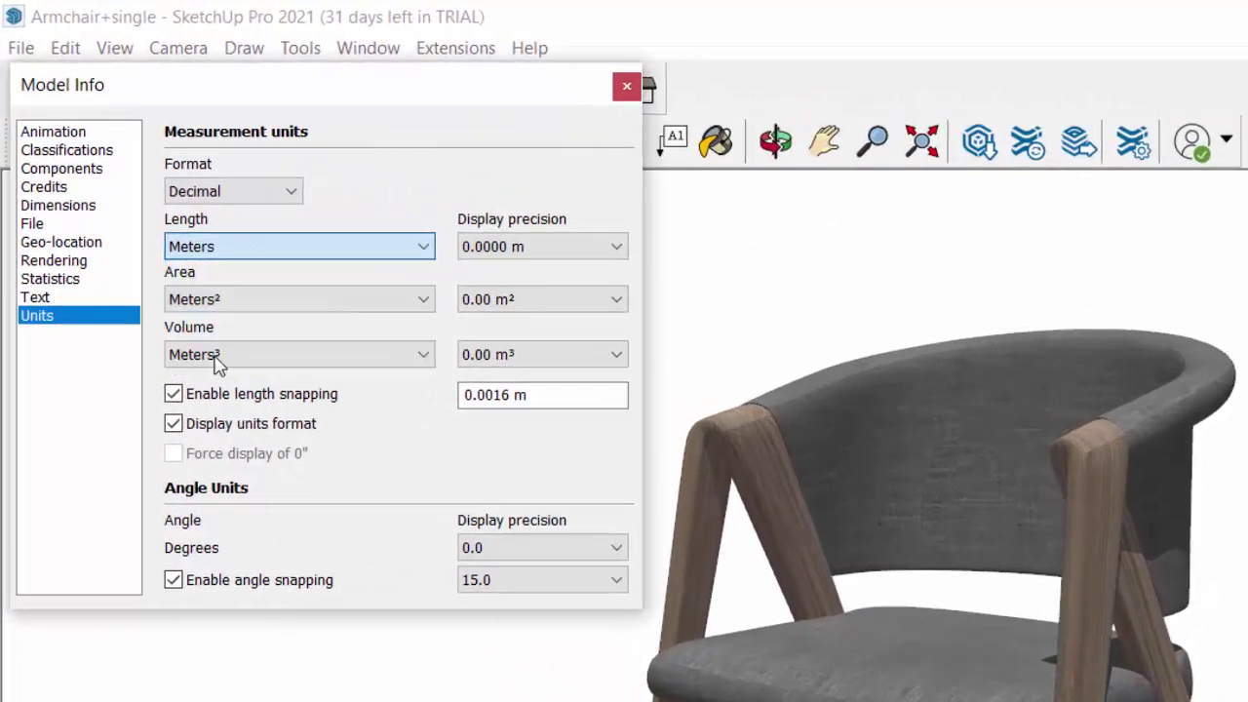
{"action": "left_click", "coordinate": [263, 304]}
{"action": "left_click", "coordinate": [244, 413]}
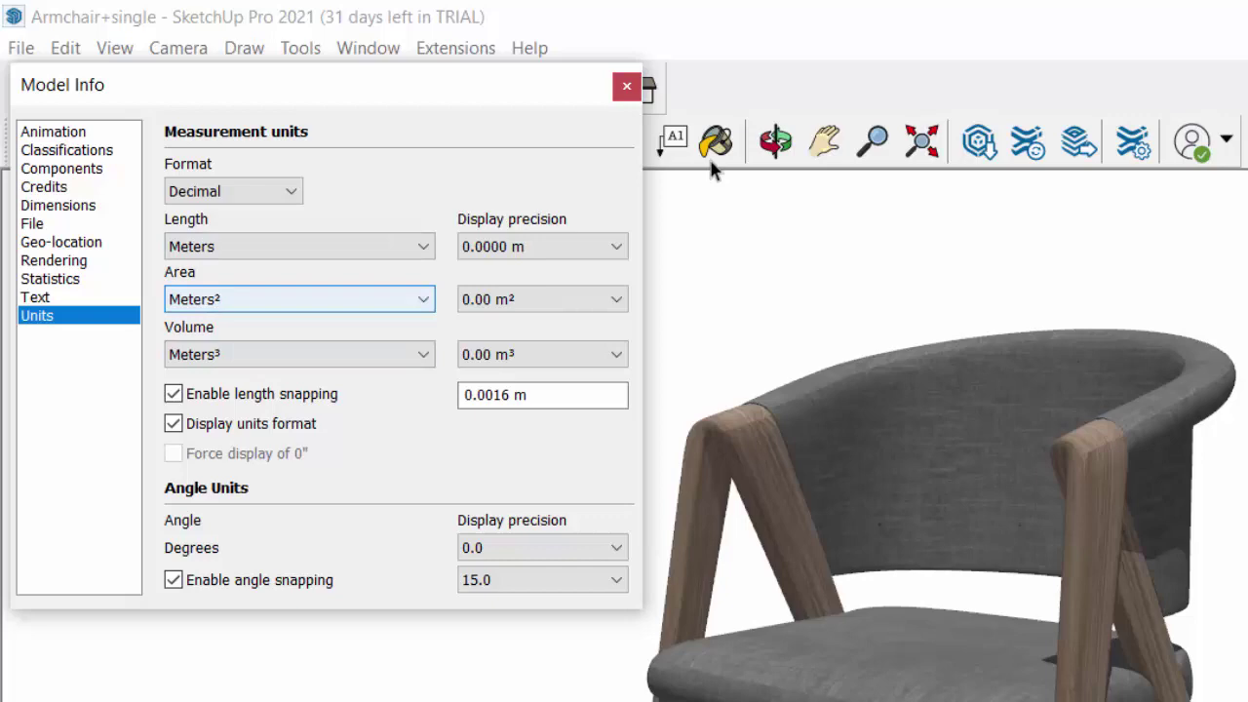
{"action": "left_click", "coordinate": [629, 86]}
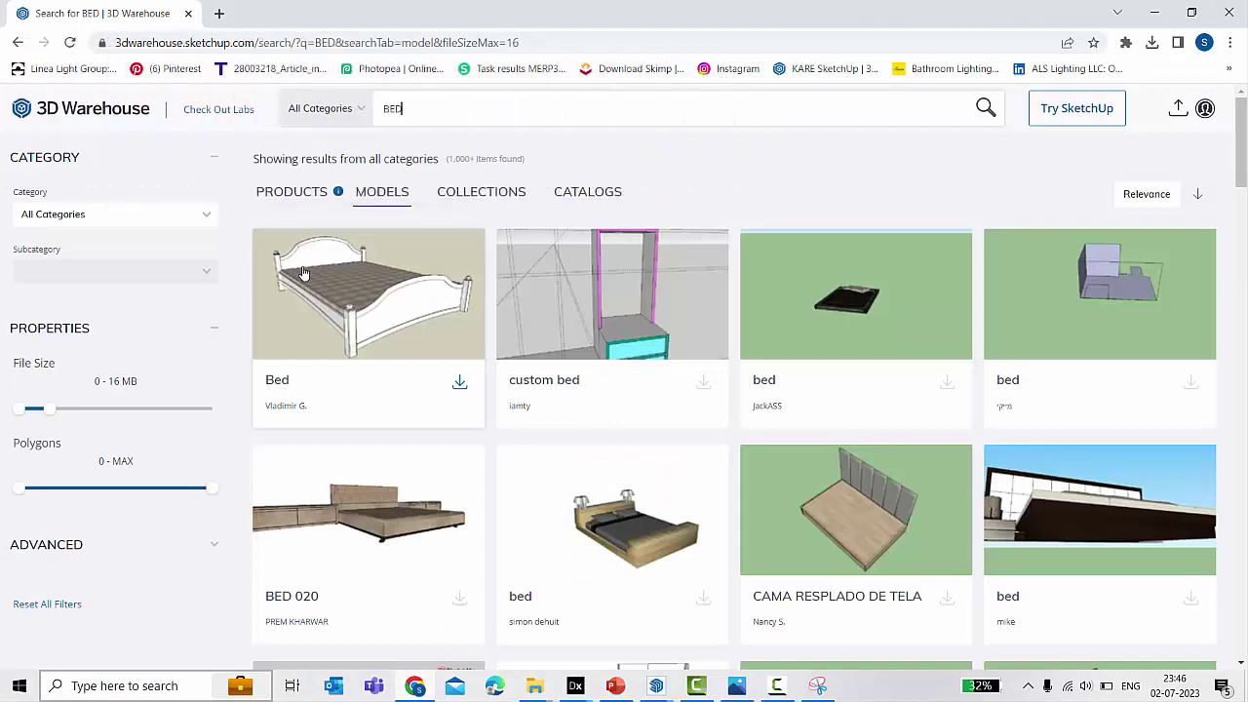
- Search 3D Warehouse Labs for 'mosaic tiles'
{"action": "left_click", "coordinate": [226, 117]}
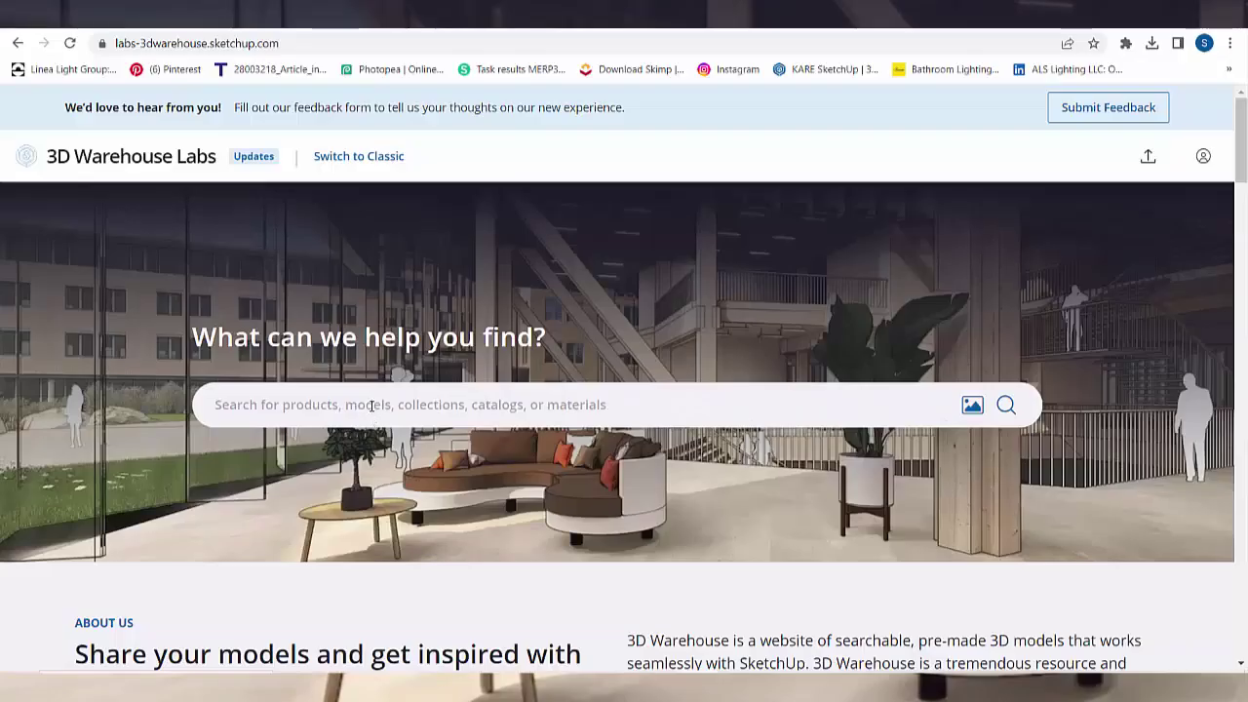
{"action": "left_click", "coordinate": [467, 394]}
{"action": "type", "text": "m"}
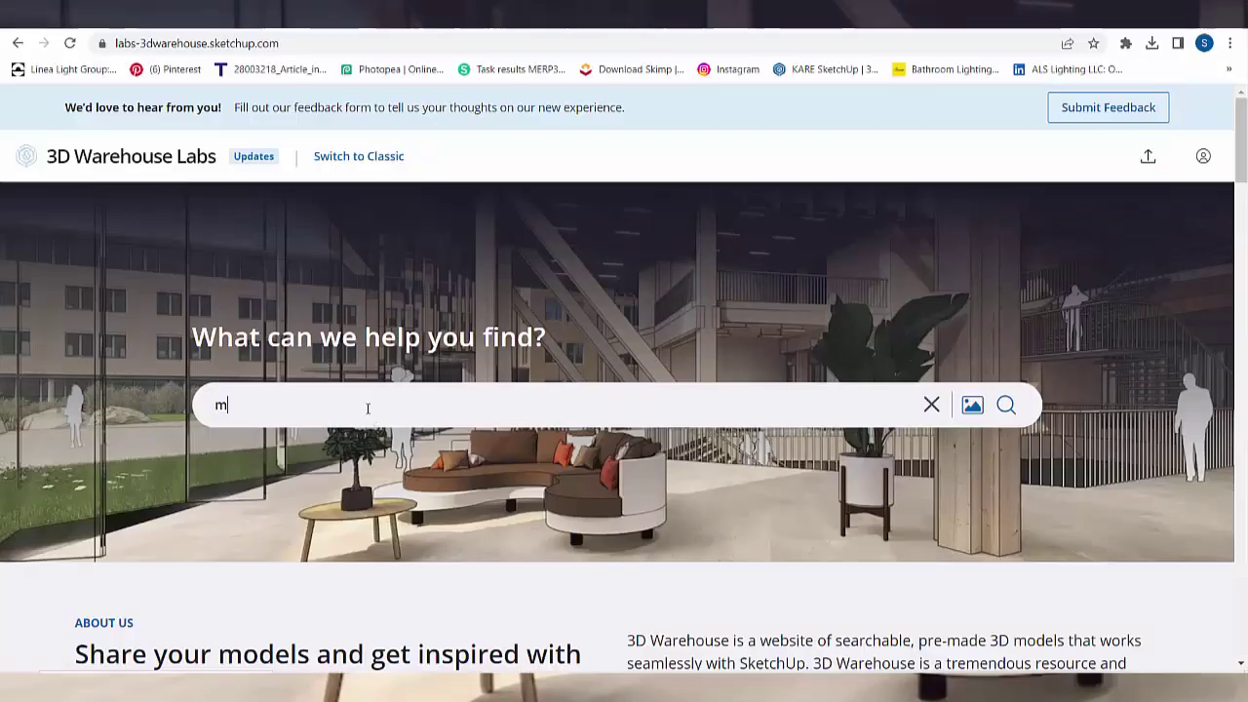
{"action": "type", "text": "osaic tiles"}
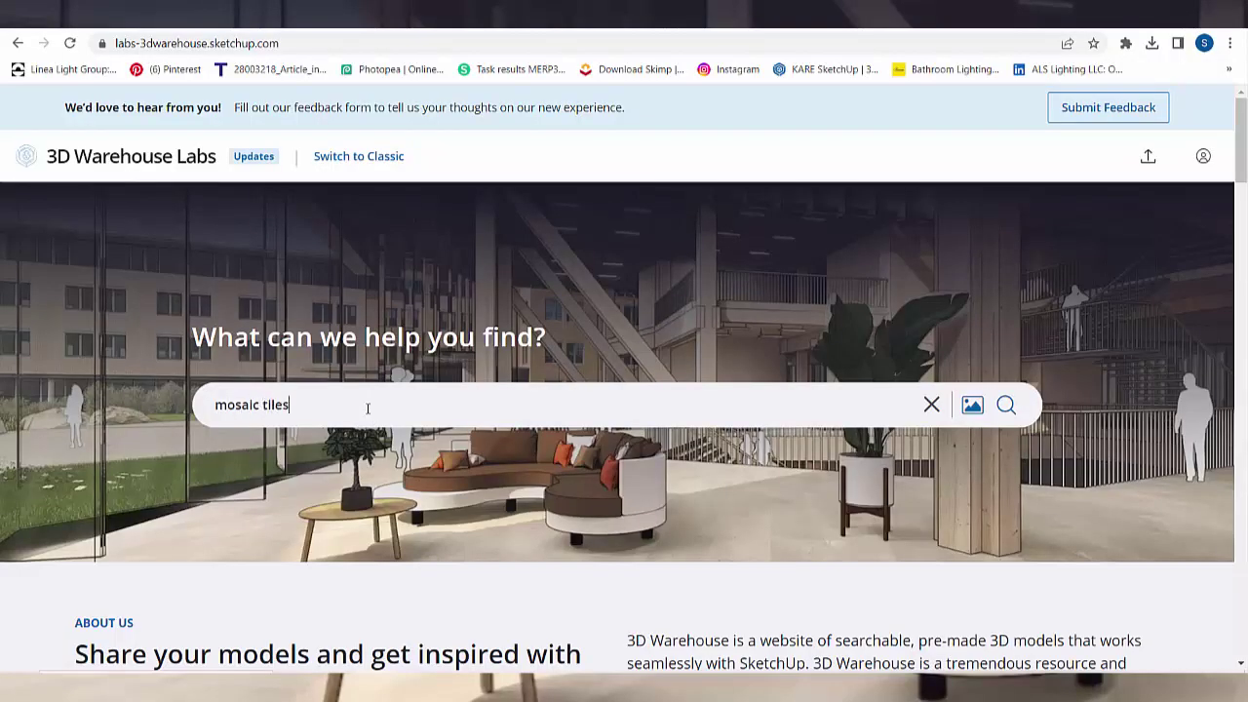
{"action": "key", "text": "Return"}
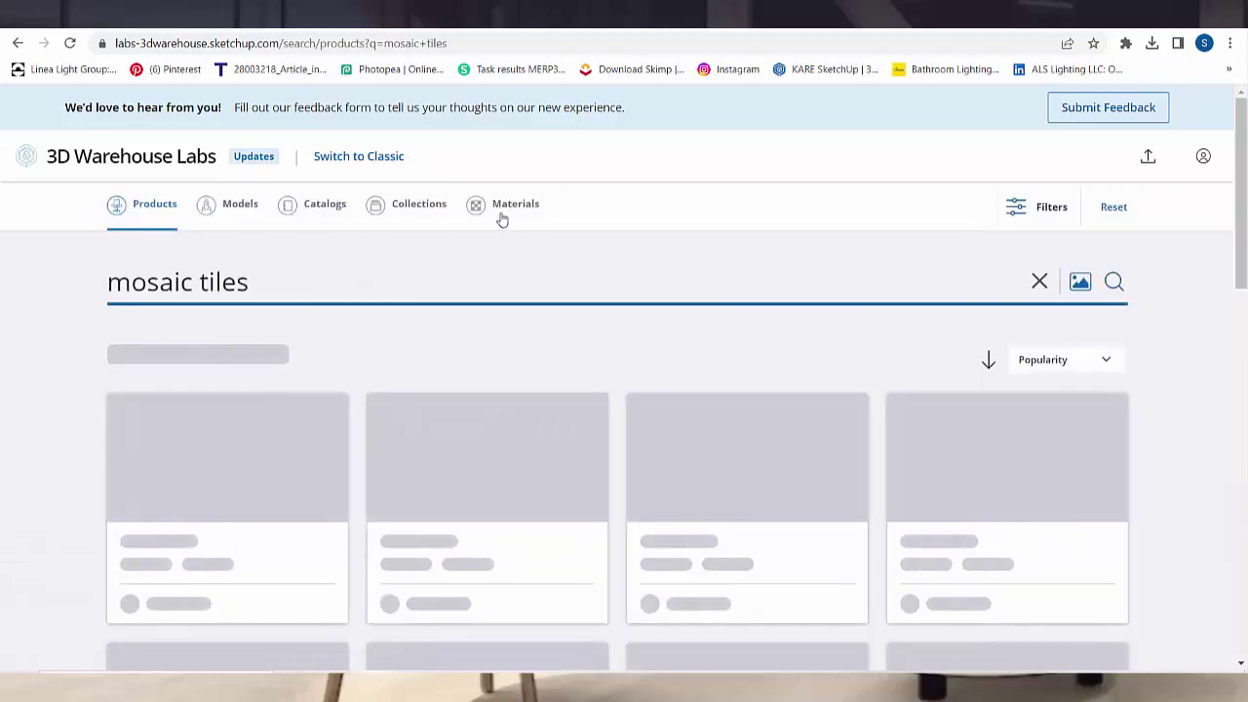
- Filter the mosaic tiles results to Materials and browse them
{"action": "left_click", "coordinate": [510, 204]}
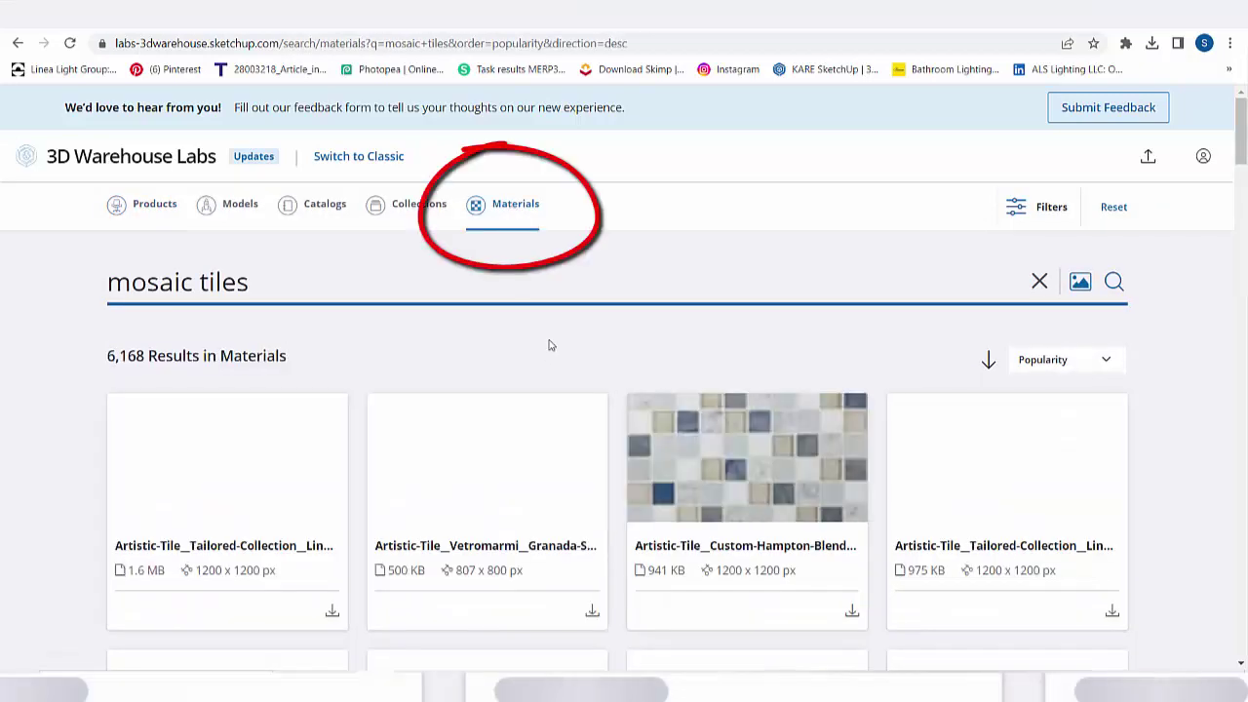
{"action": "scroll", "coordinate": [551, 351], "scroll_direction": "down", "scroll_amount": 1}
{"action": "scroll", "coordinate": [559, 375], "scroll_direction": "down", "scroll_amount": 5}
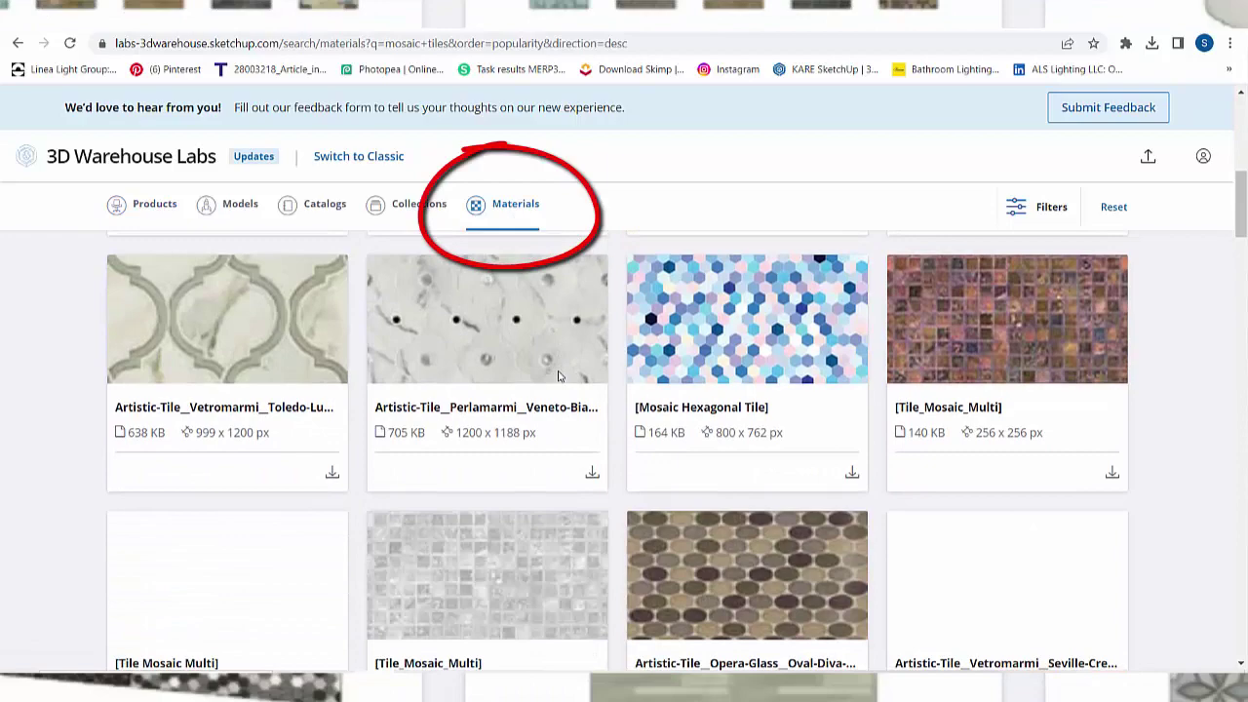
{"action": "scroll", "coordinate": [559, 376], "scroll_direction": "down", "scroll_amount": 6}
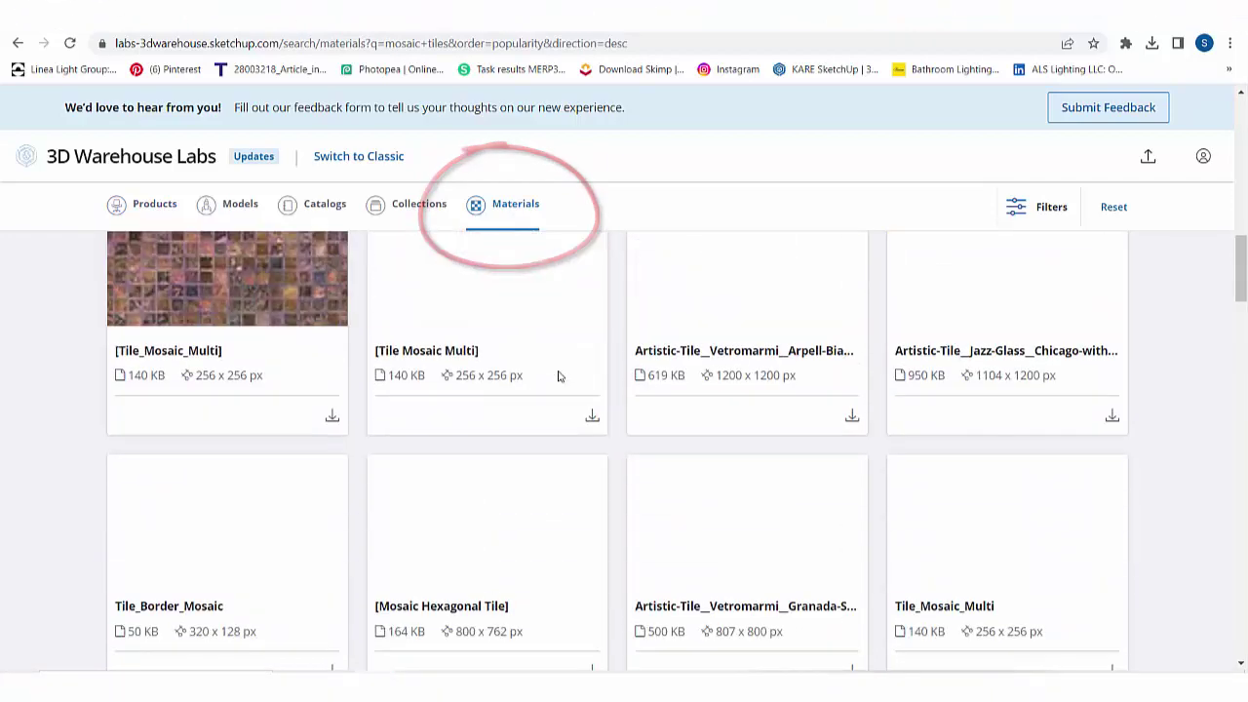
{"action": "scroll", "coordinate": [559, 375], "scroll_direction": "down", "scroll_amount": 3}
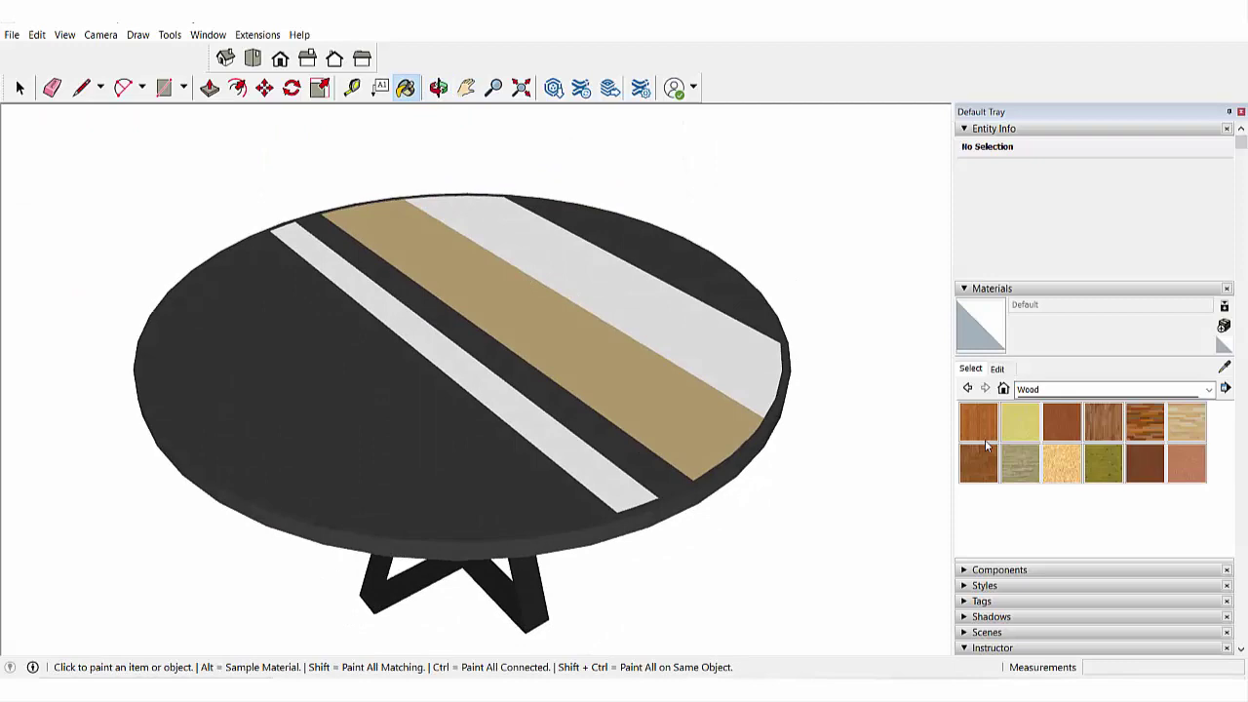
- Paint the round tabletop with a salmon wood, then a different wood swatch, and inspect it
{"action": "left_click", "coordinate": [1168, 470]}
{"action": "left_click", "coordinate": [429, 481]}
{"action": "left_click", "coordinate": [1087, 429]}
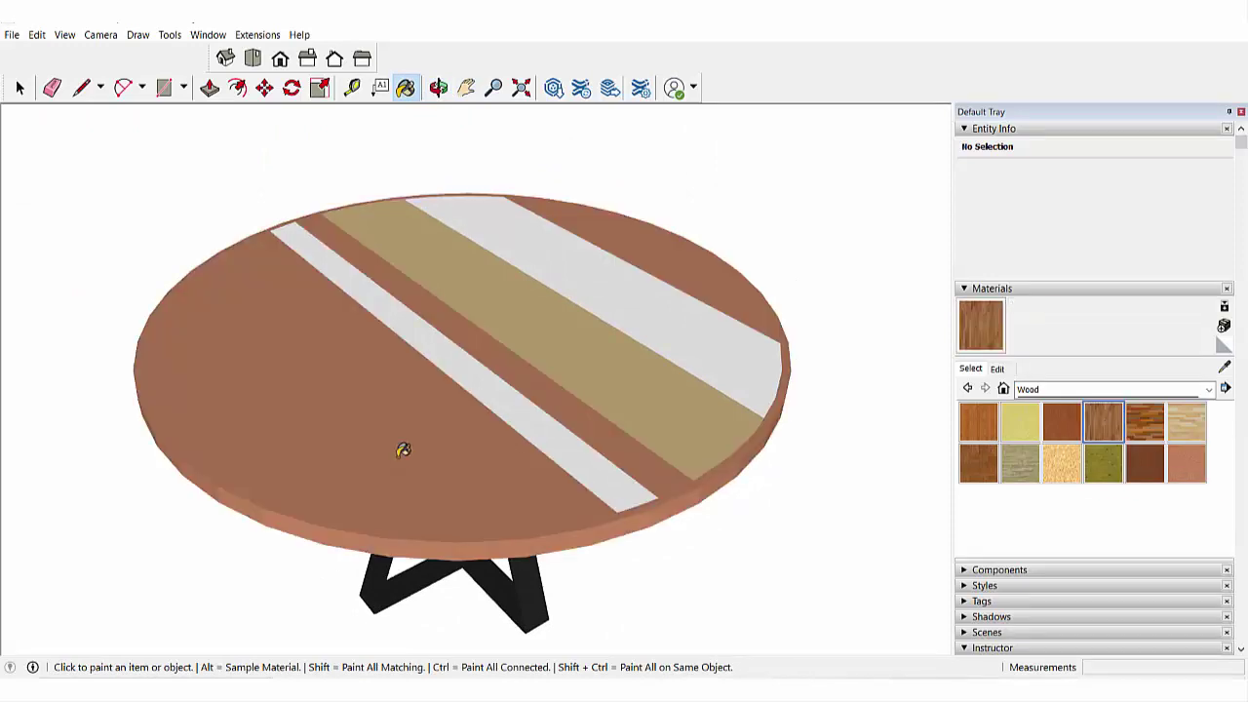
{"action": "left_click", "coordinate": [403, 450]}
{"action": "mouse_move", "coordinate": [402, 450]}
{"action": "middle_mouse_down", "text": "shift"}
{"action": "mouse_move", "coordinate": [562, 338]}
{"action": "mouse_move", "coordinate": [549, 130]}
{"action": "mouse_move", "coordinate": [487, 273]}
{"action": "mouse_move", "coordinate": [696, 361]}
{"action": "mouse_move", "coordinate": [791, 267]}
{"action": "mouse_move", "coordinate": [610, 418]}
{"action": "mouse_move", "coordinate": [705, 477]}
{"action": "middle_mouse_up", "text": "shift"}
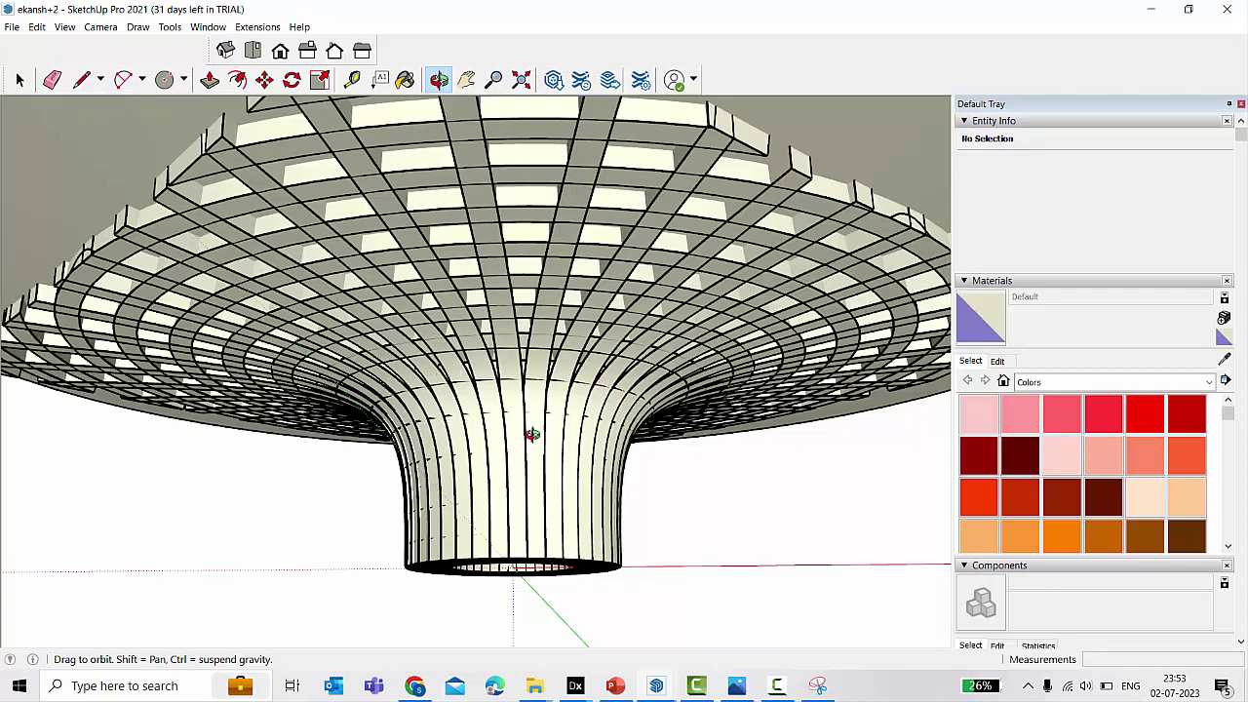
{"action": "scroll", "coordinate": [532, 492], "scroll_direction": "up", "scroll_amount": 3}
{"action": "scroll", "coordinate": [528, 485], "scroll_direction": "down", "scroll_amount": 2}
{"action": "scroll", "coordinate": [259, 394], "scroll_direction": "down", "scroll_amount": 3}
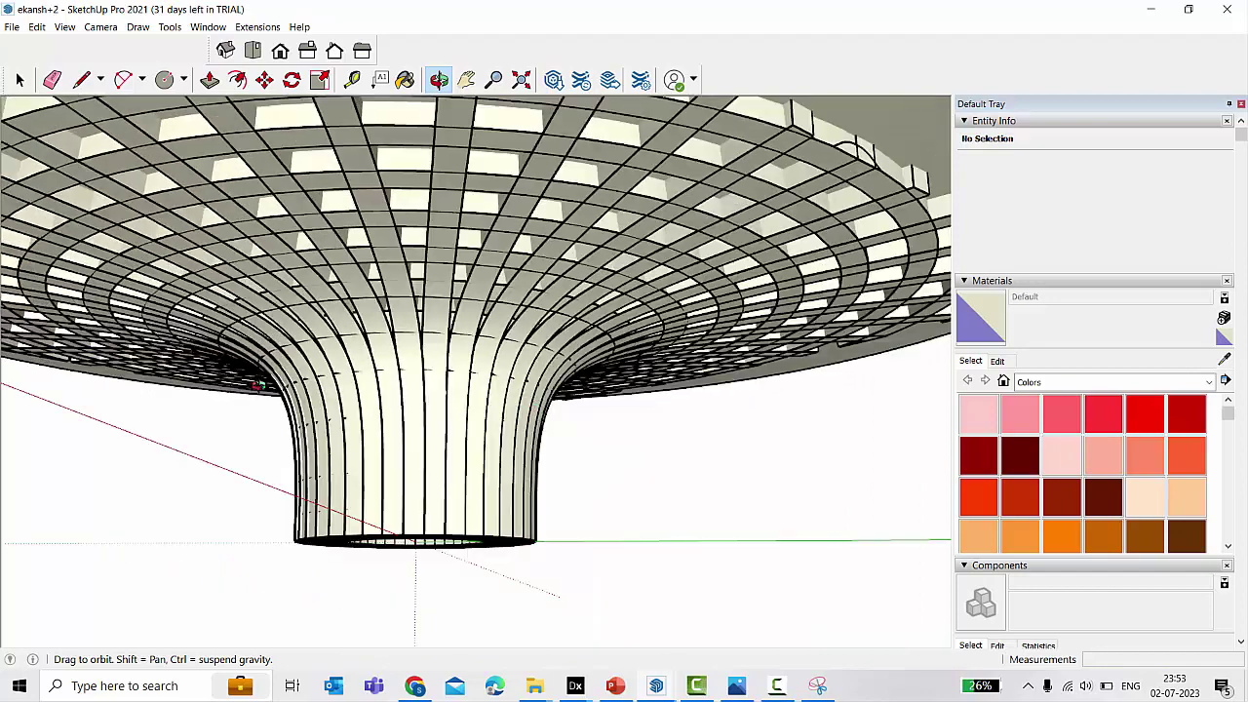
{"action": "left_click_drag", "start_coordinate": [258, 394], "coordinate": [557, 441]}
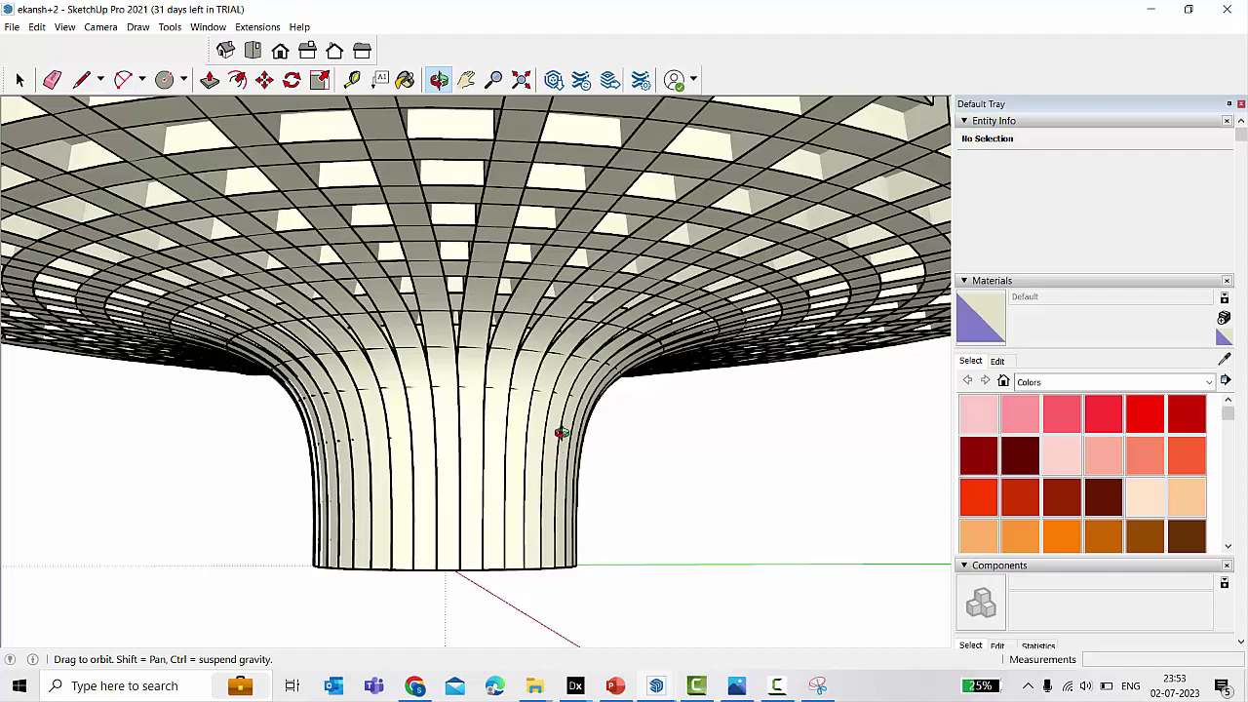
{"action": "left_click_drag", "start_coordinate": [560, 432], "coordinate": [548, 409]}
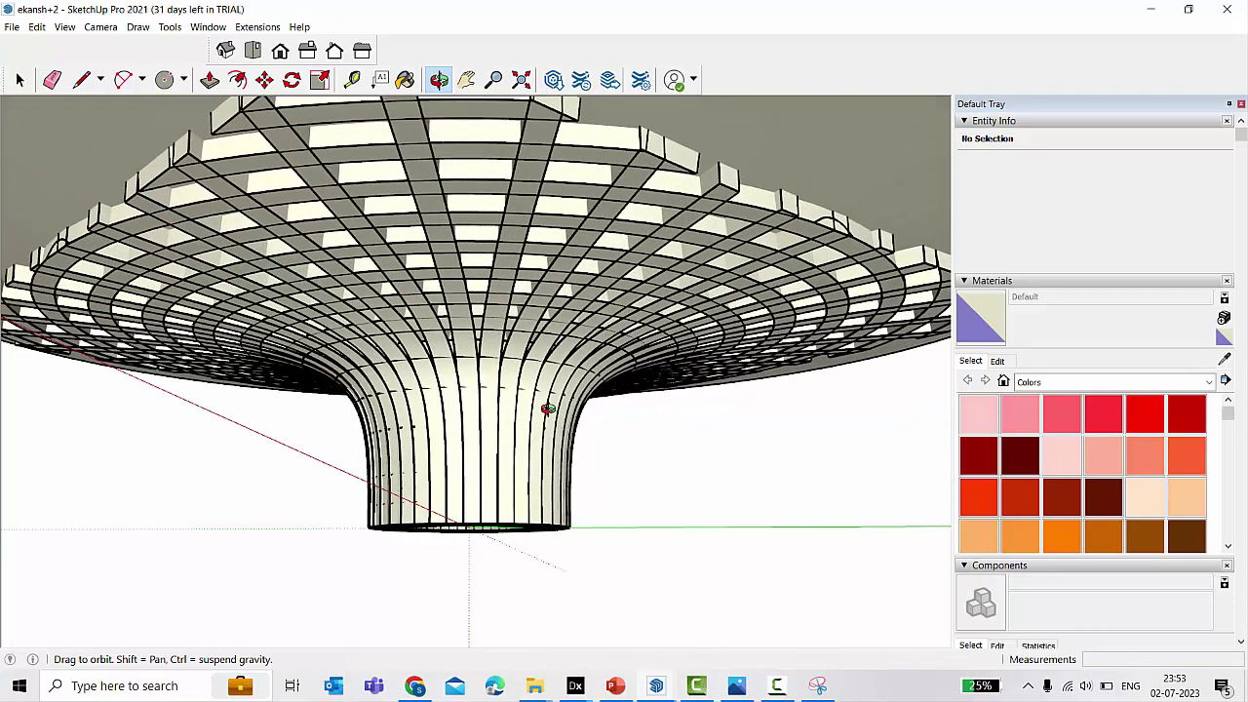